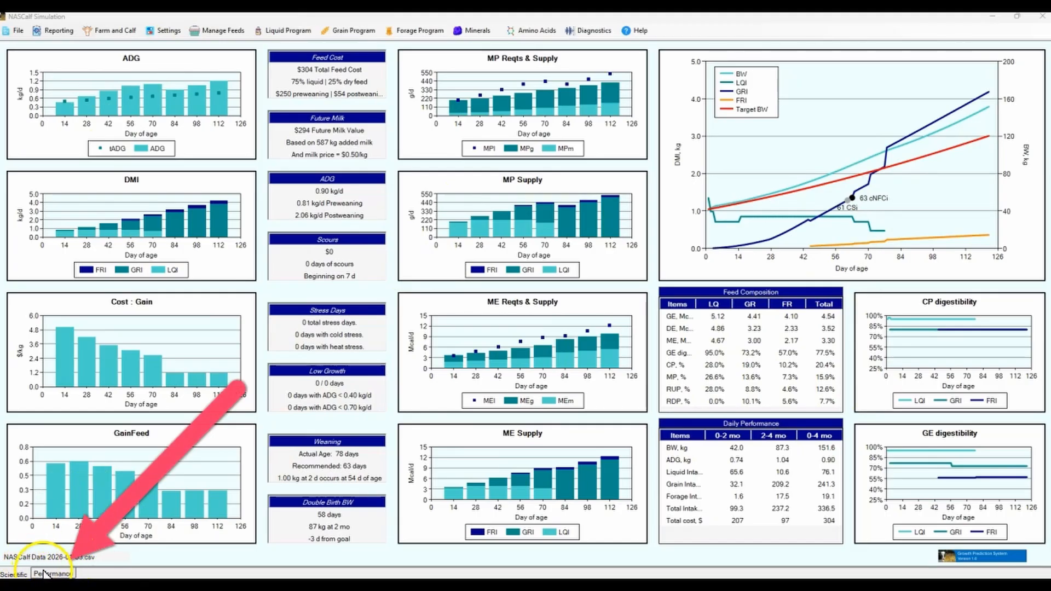
Show the Performance dashboard and set the calf's birth body weight to 41 in the farm and calf information
left_click(44, 574)
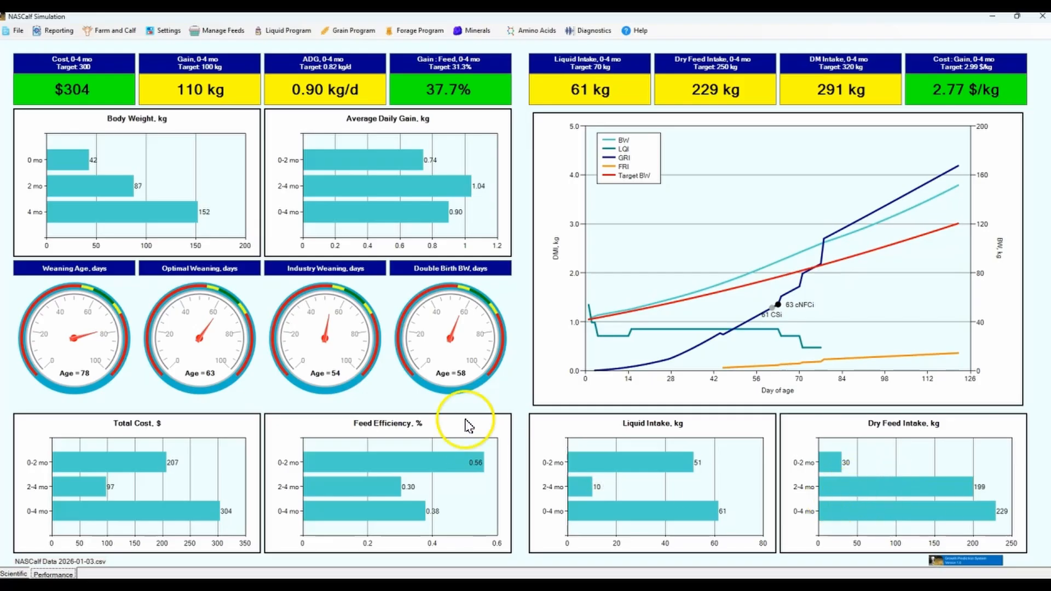
left_click(115, 34)
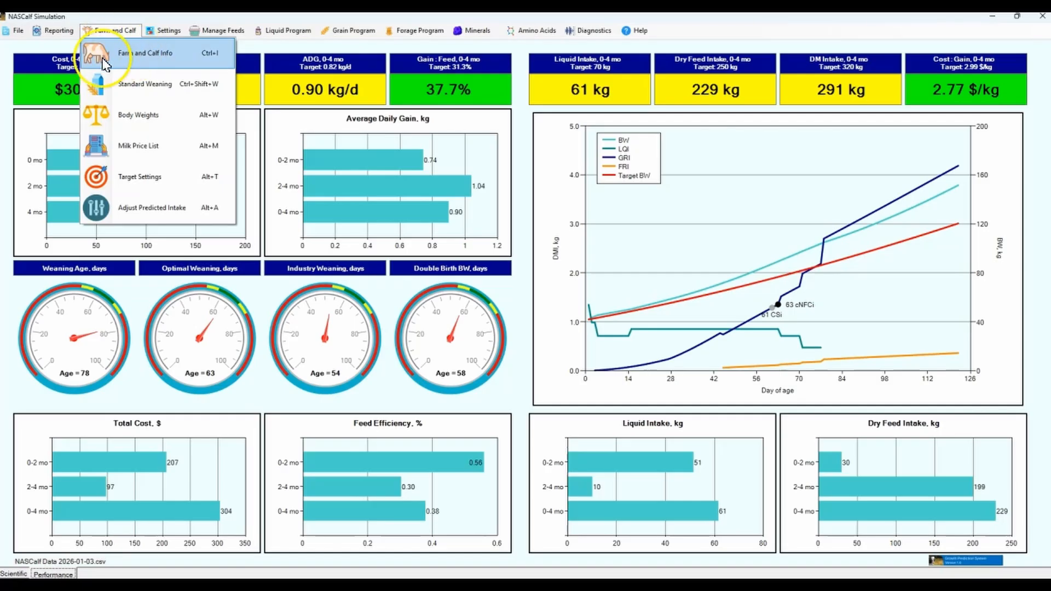
left_click(145, 54)
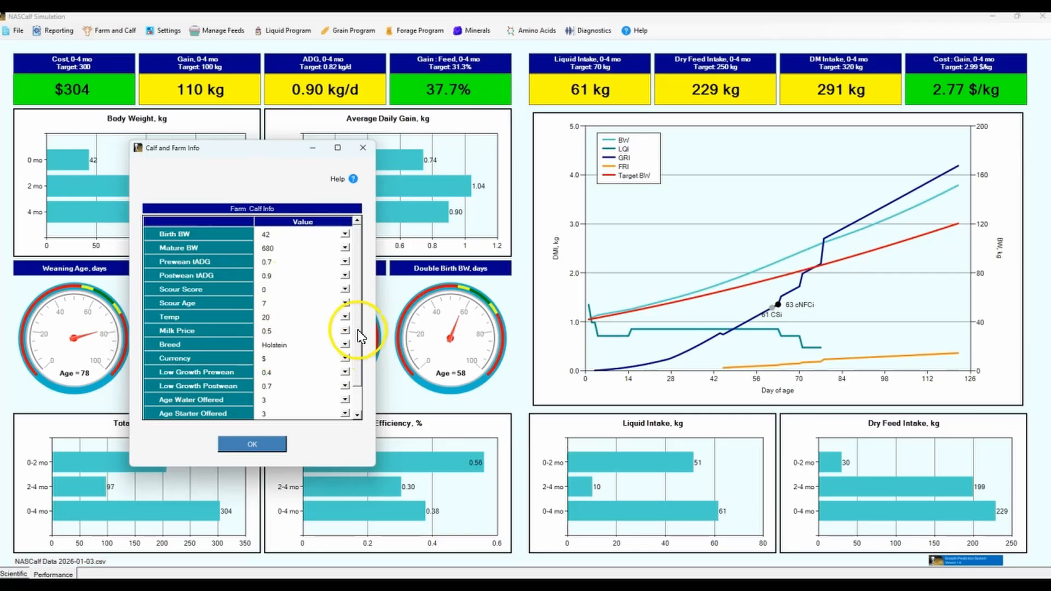
scroll(337, 334, "down", 1)
scroll(343, 362, "up", 1)
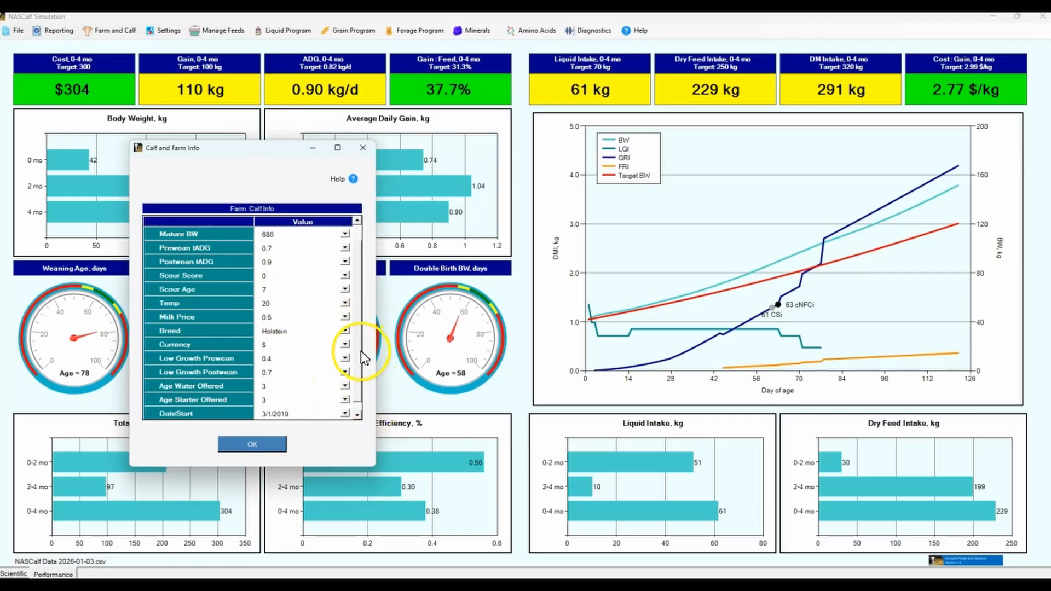
left_click(281, 237)
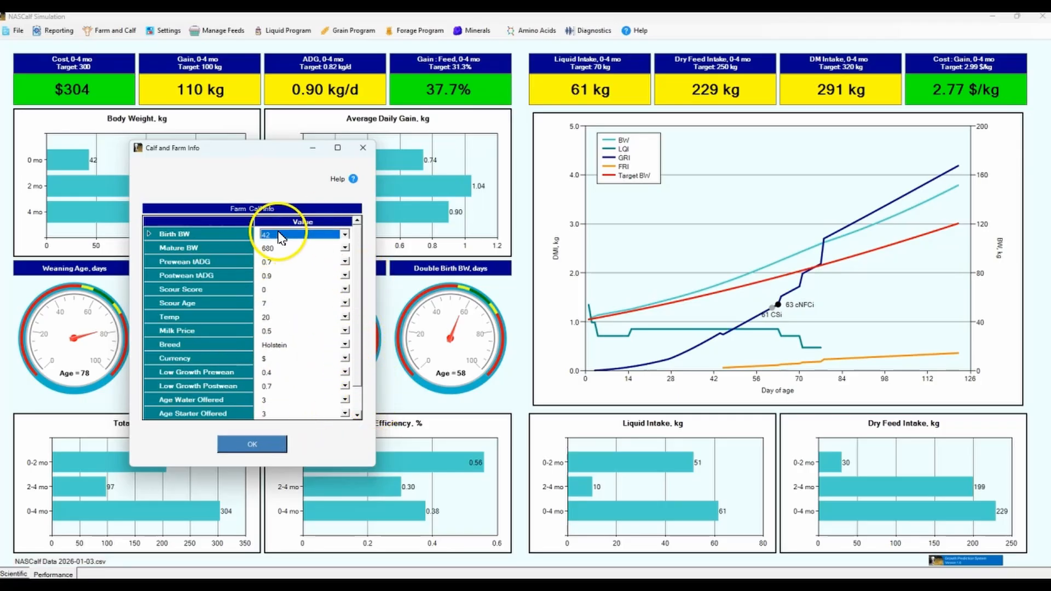
type("41")
key("Return")
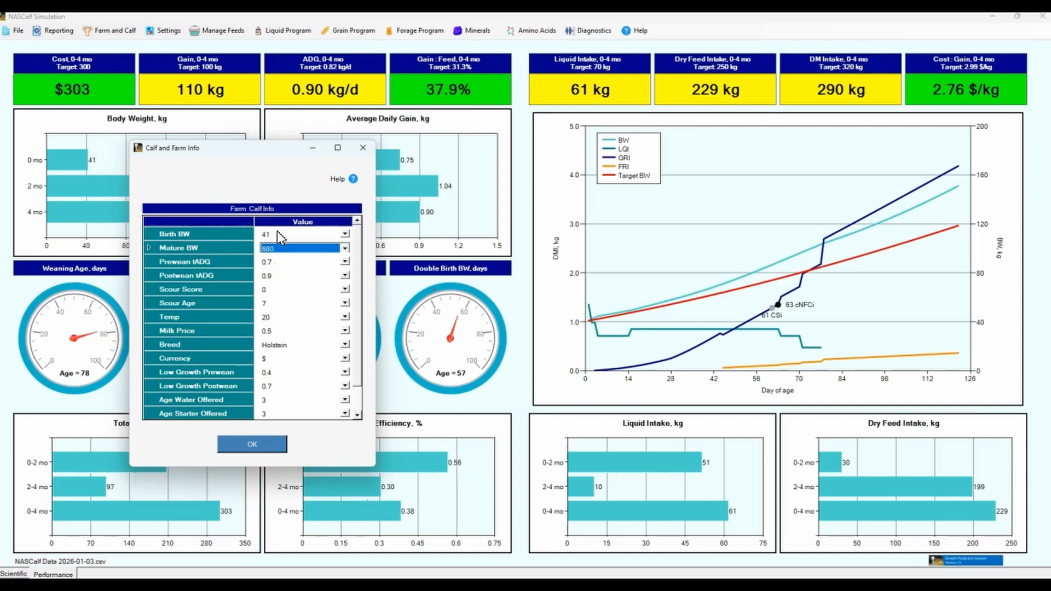
left_click(254, 446)
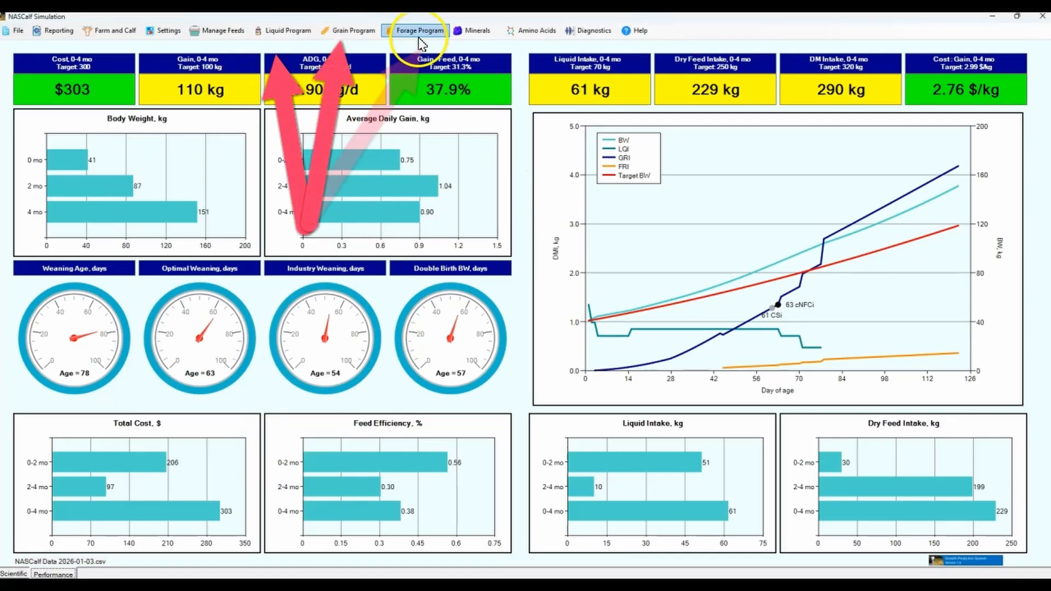
Open the liquid feeding program, enlarged so the full feed names are readable, and limit it to 8 steps
left_click(289, 33)
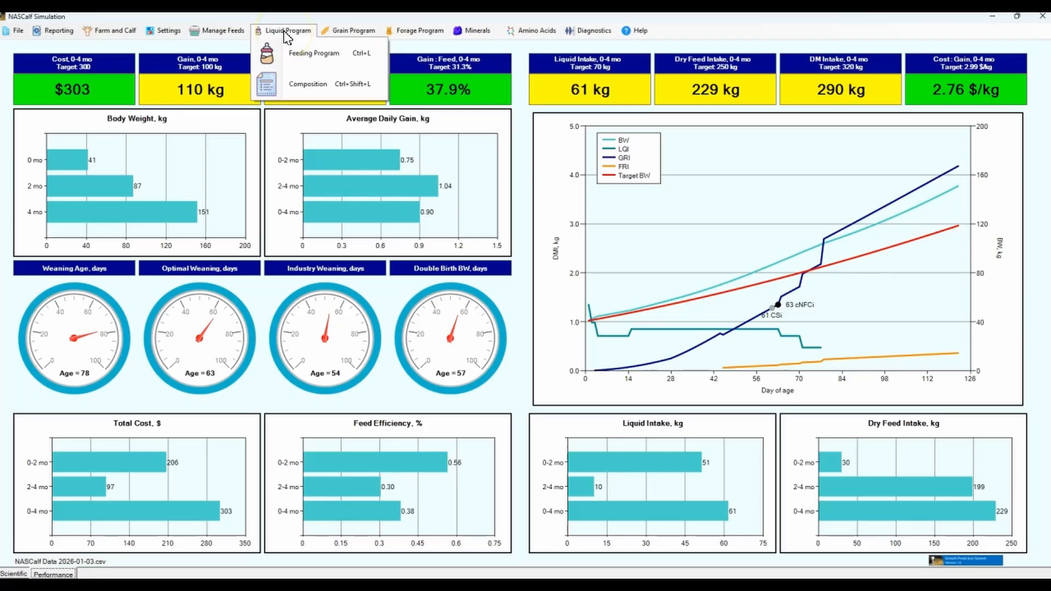
left_click(314, 58)
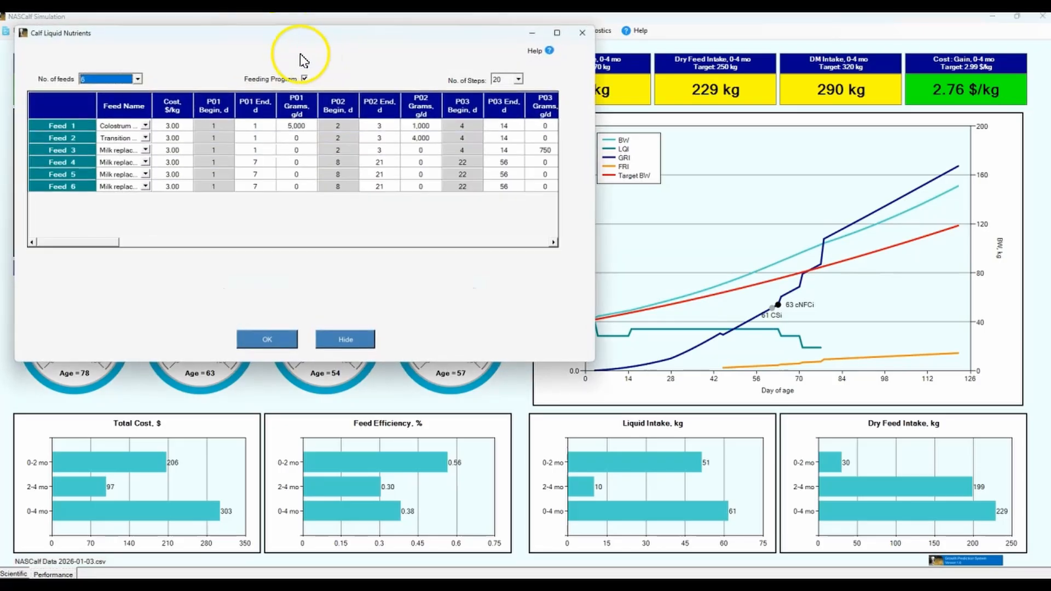
left_click_drag(657, 219, 985, 267)
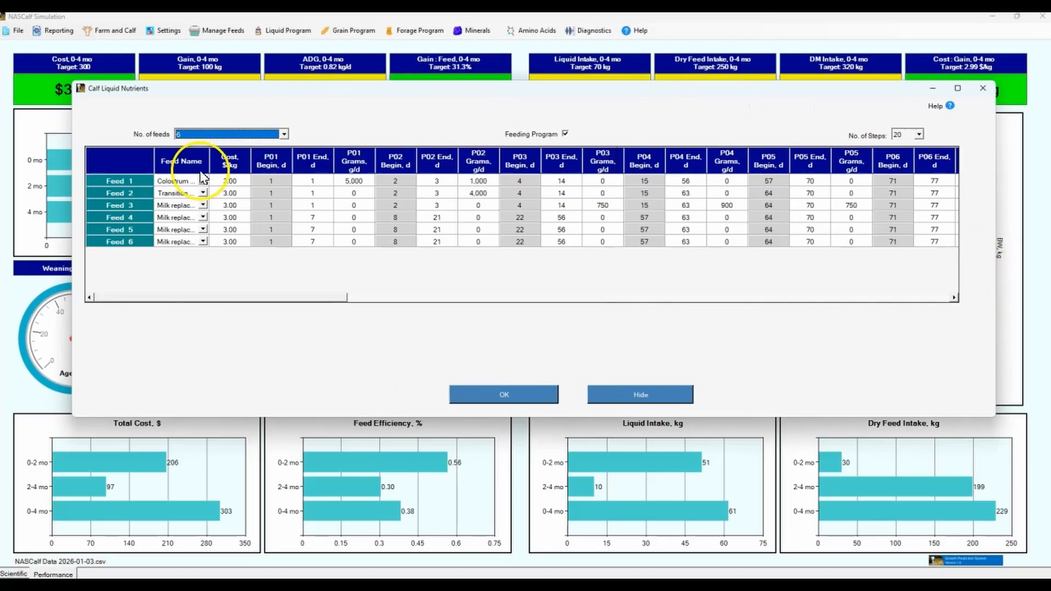
left_click_drag(212, 157, 284, 158)
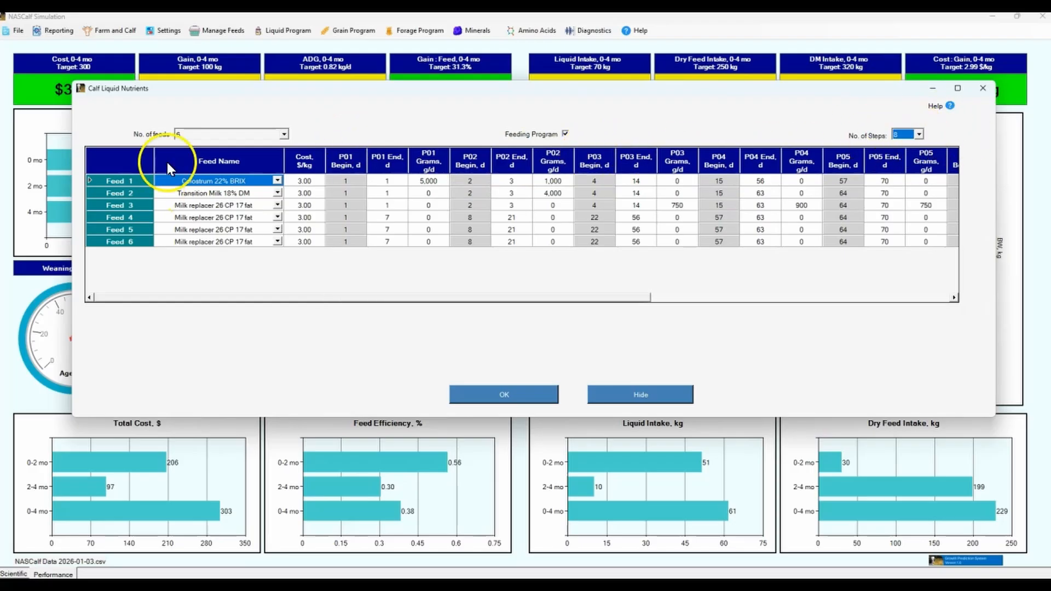
Check the colostrum and milk replacer amounts in the early periods and set the number of liquid feeds to 3
left_click(285, 134)
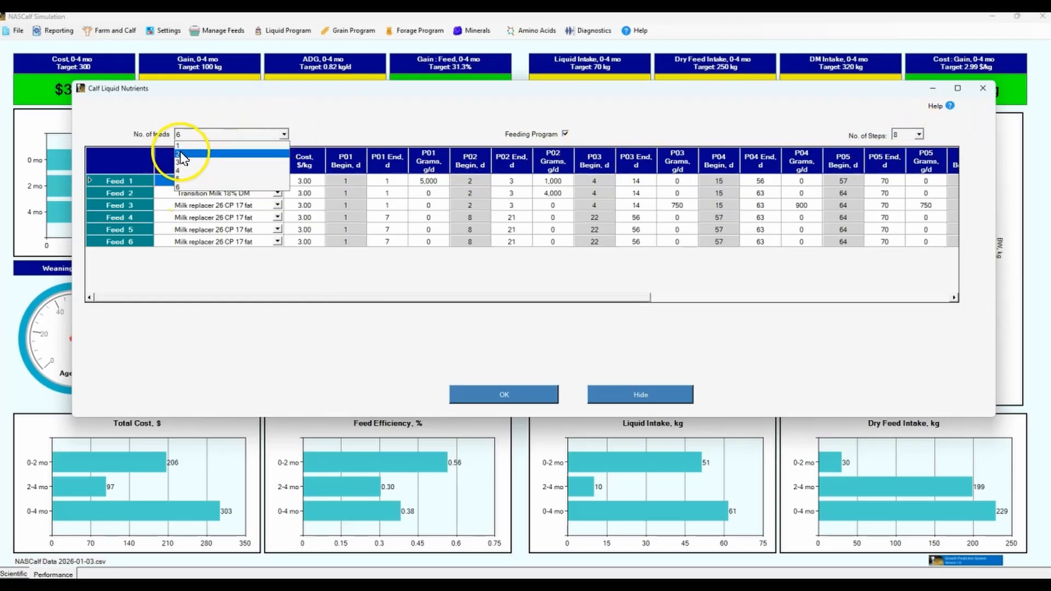
left_click(383, 300)
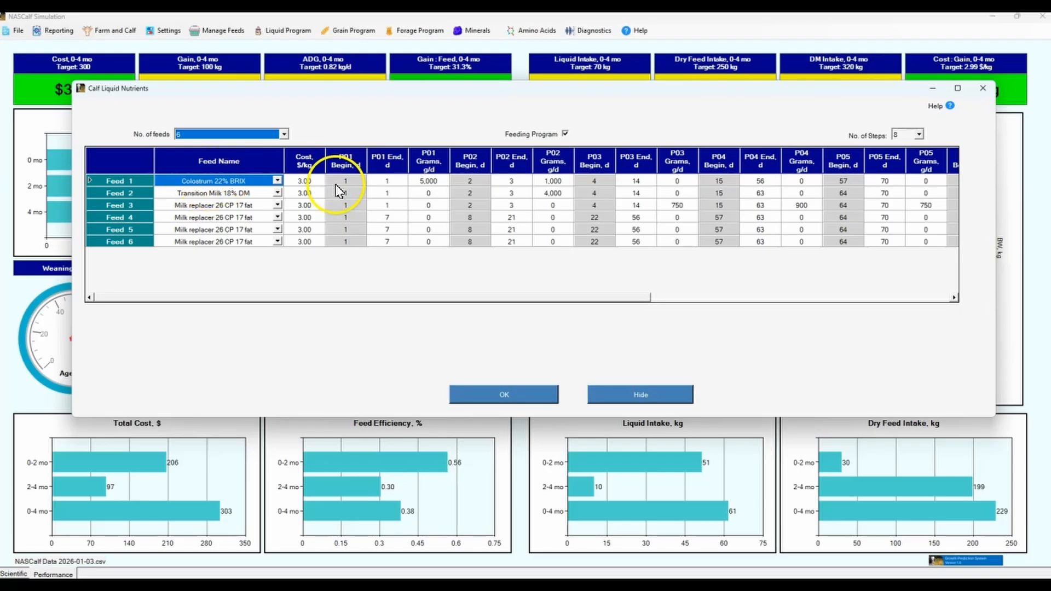
left_click(436, 182)
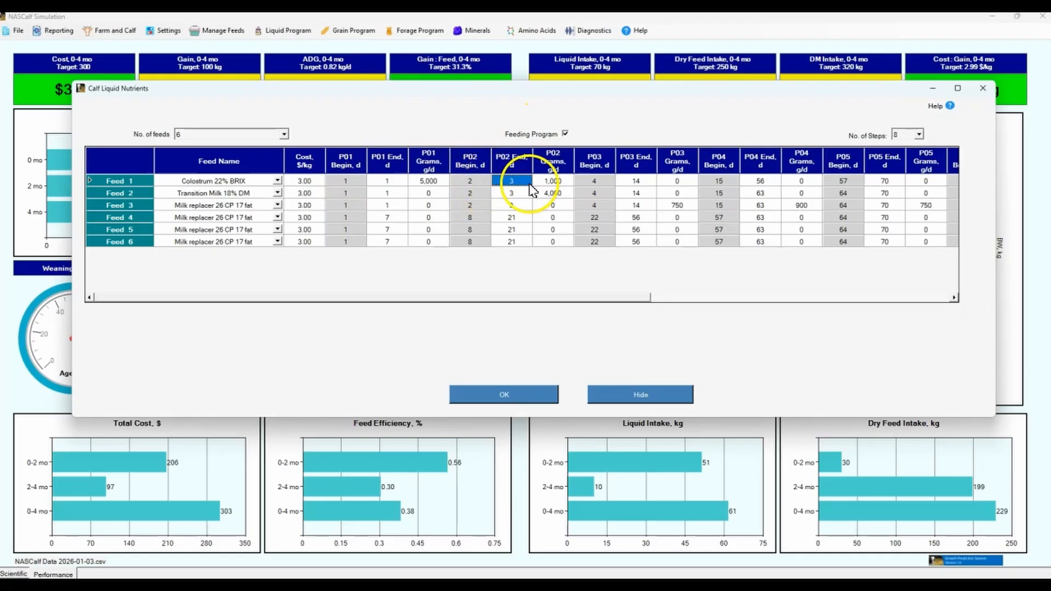
left_click(554, 183)
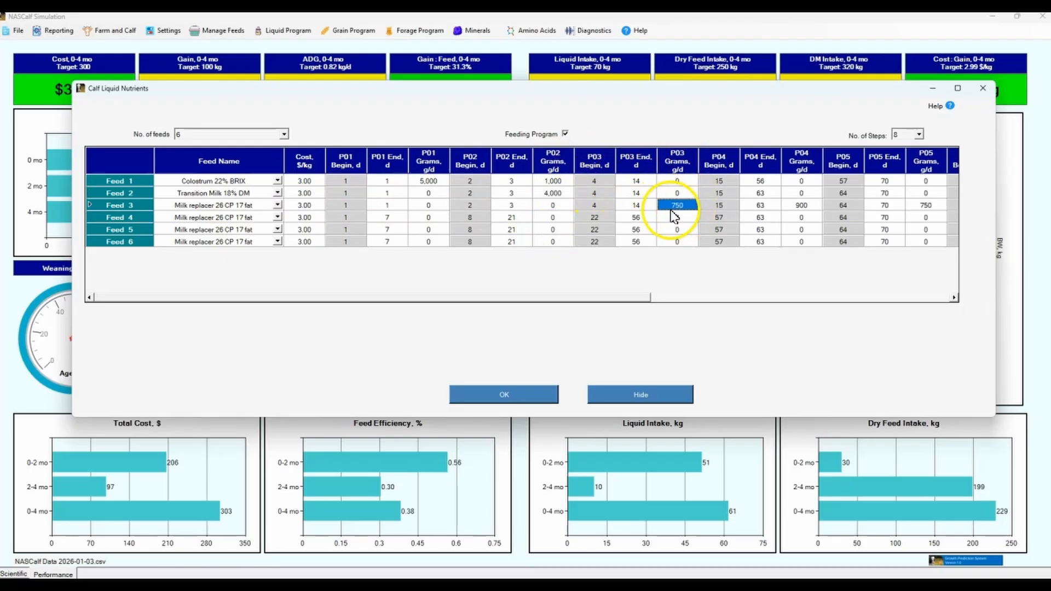
left_click(284, 134)
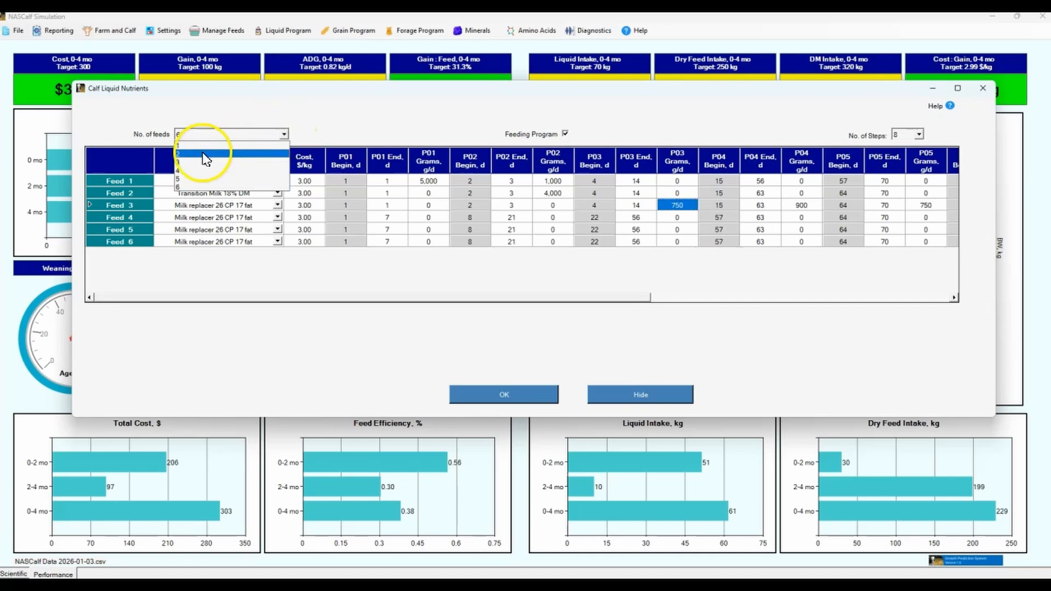
left_click(207, 159)
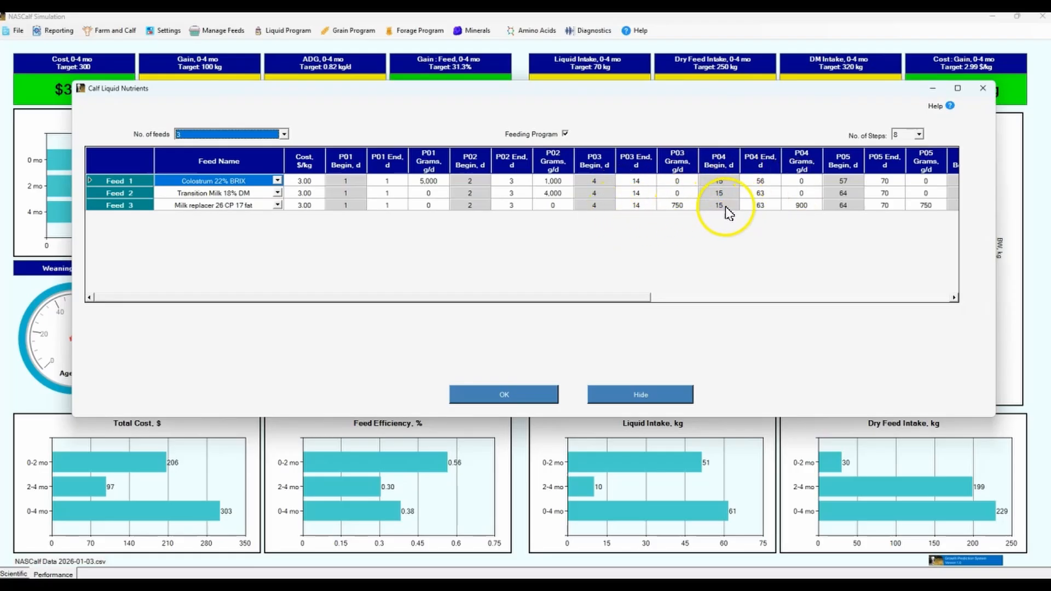
Review the liquid feeding schedule through period P08 and narrow the feed name column slightly
left_click(799, 211)
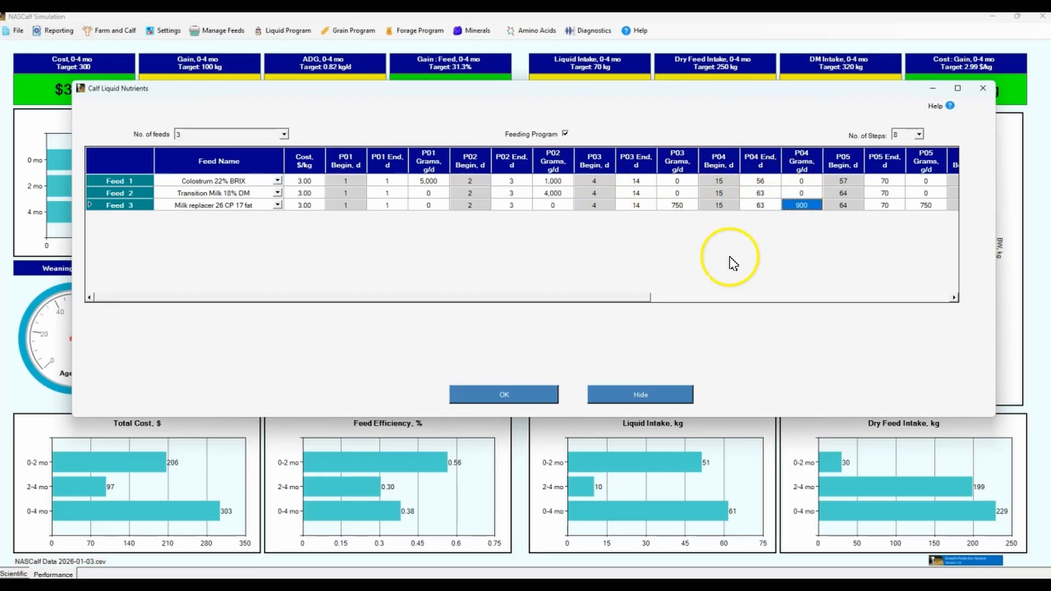
left_click_drag(629, 298, 962, 305)
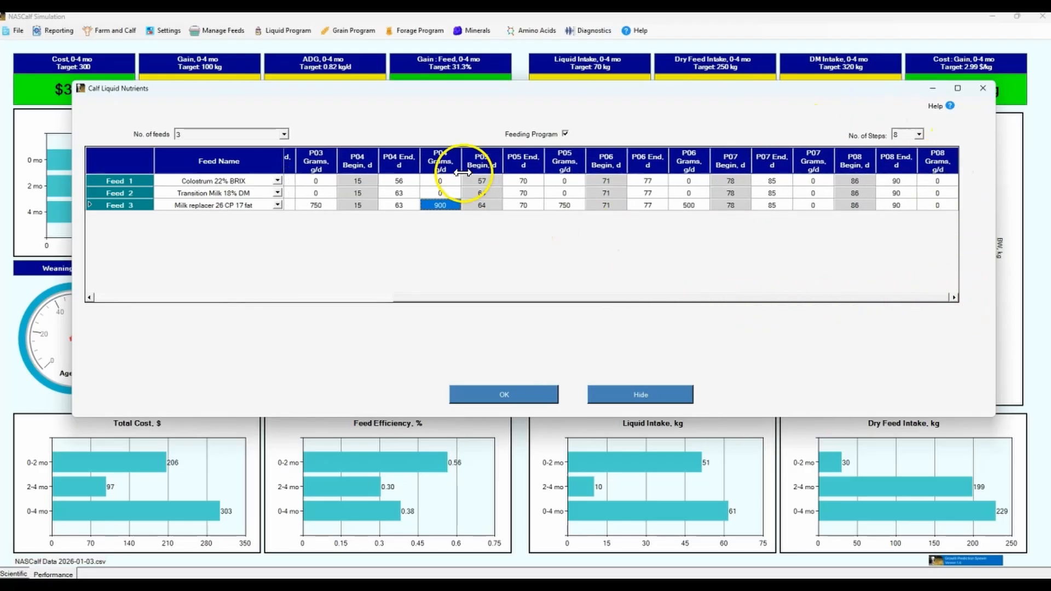
left_click_drag(475, 303, 159, 293)
left_click_drag(282, 158, 257, 160)
Widen the P02 and P03 grams columns, enter a new P03 daily amount for the milk replacer, and apply the program
left_click(403, 181)
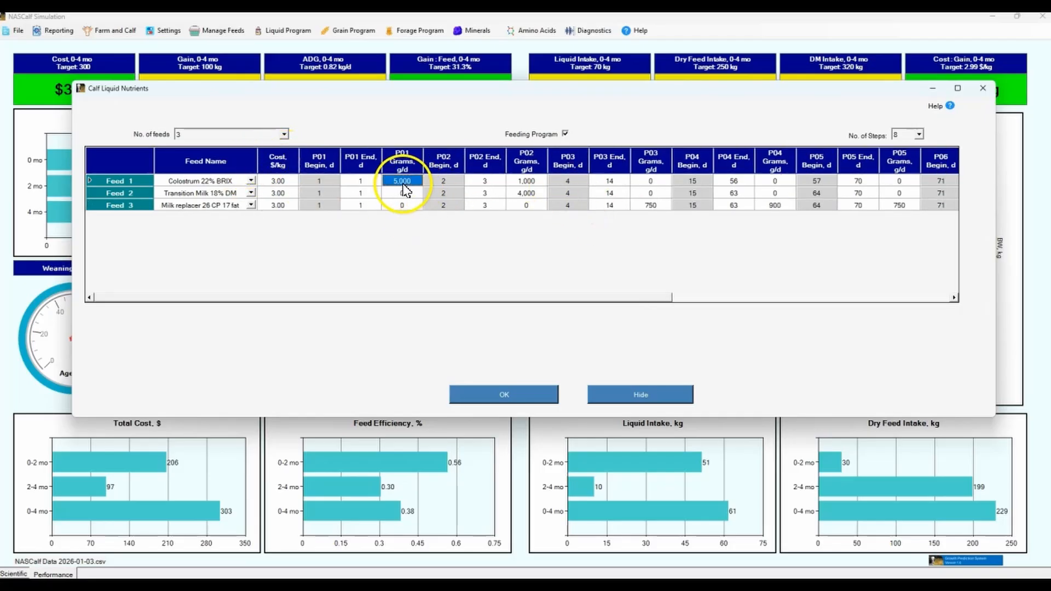
left_click(536, 193)
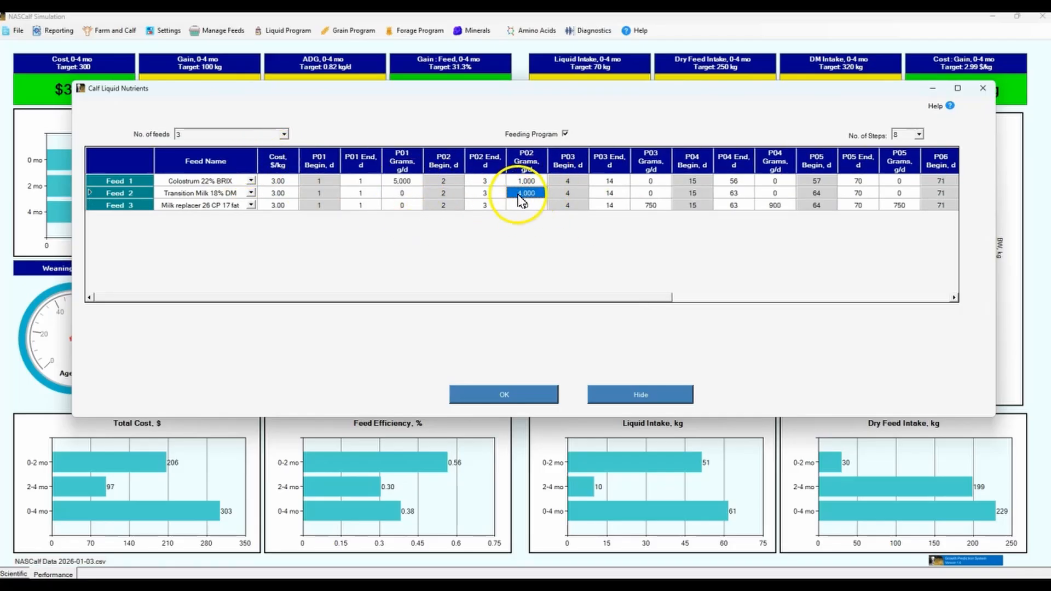
left_click_drag(547, 157, 557, 158)
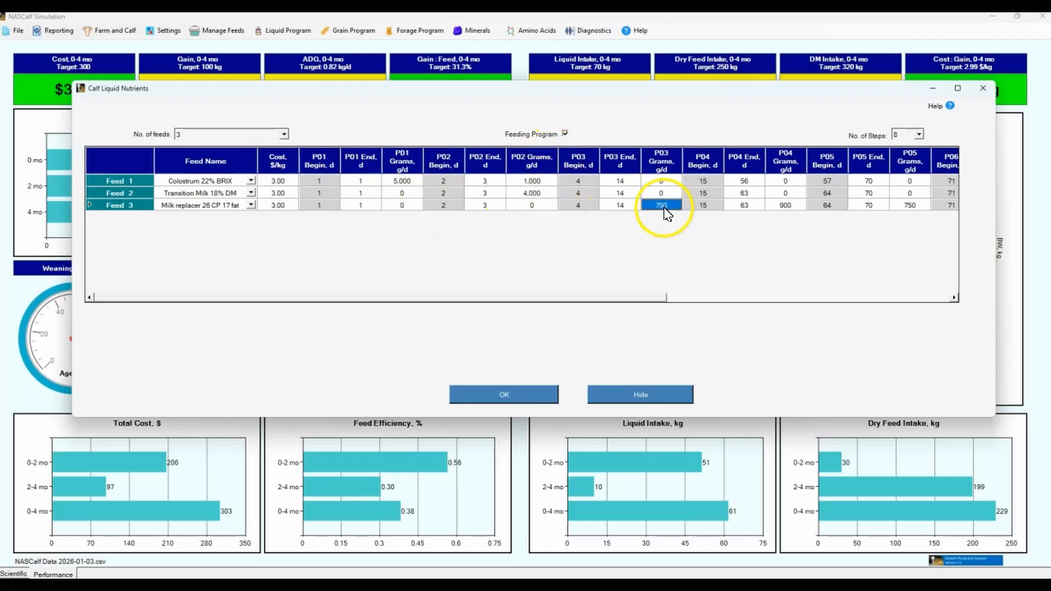
left_click_drag(679, 159, 690, 162)
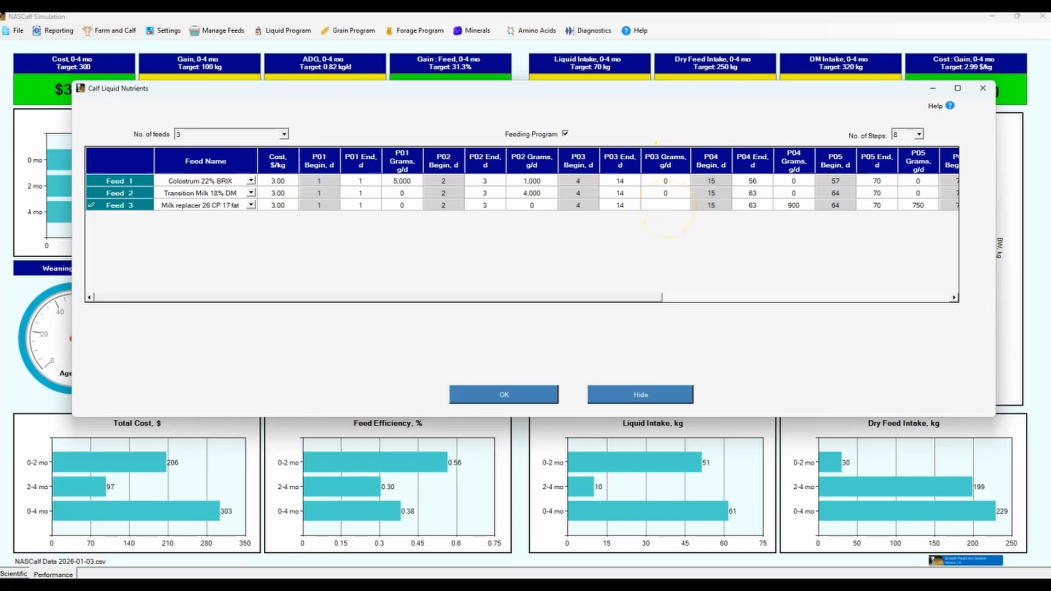
left_click(498, 395)
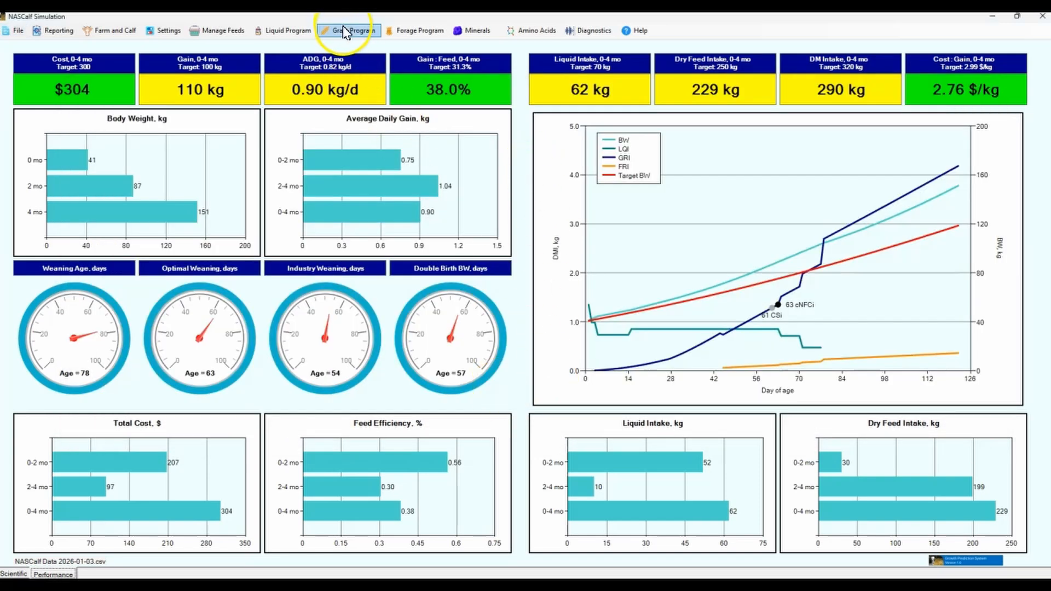
Open the liquid feed composition table and set the number of nutrients shown to 12
left_click(287, 31)
left_click(305, 86)
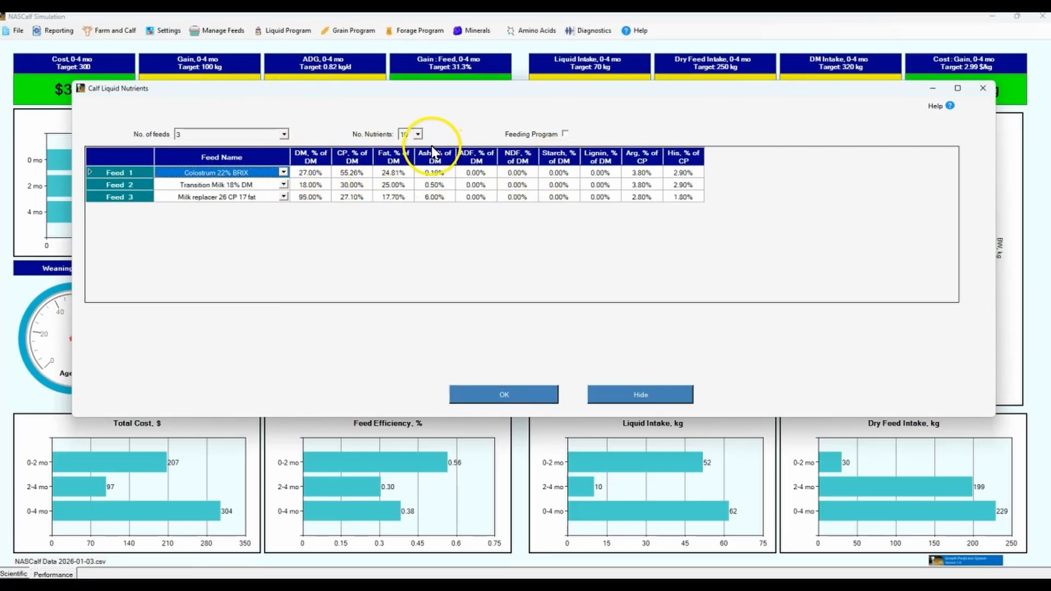
left_click(418, 134)
left_click(406, 158)
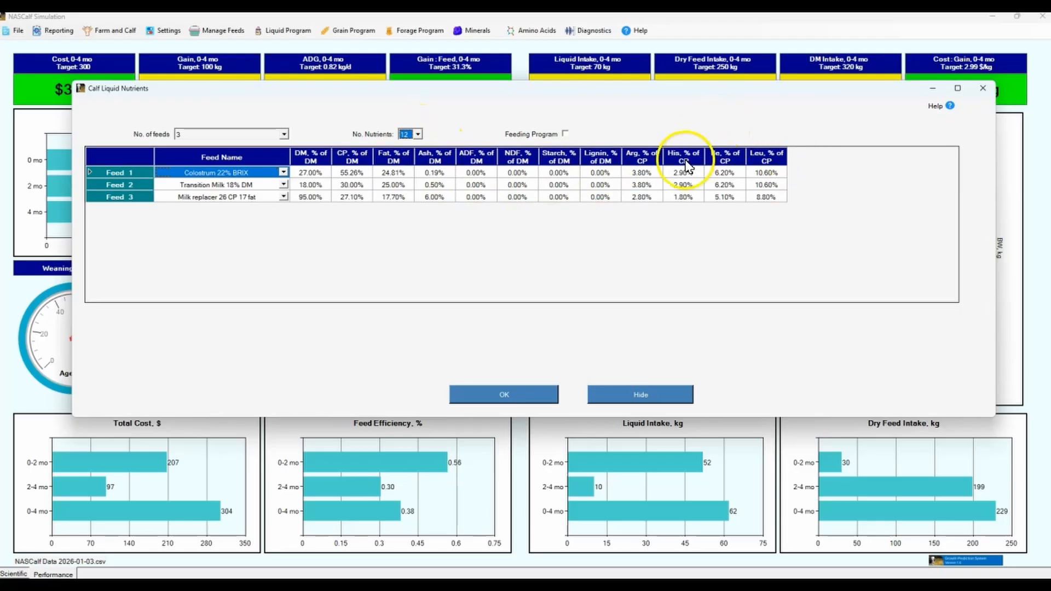
Calculate 25/0.95 as the dry matter percentage for Colostrum 22% BRIX and apply the liquid composition
left_click(316, 176)
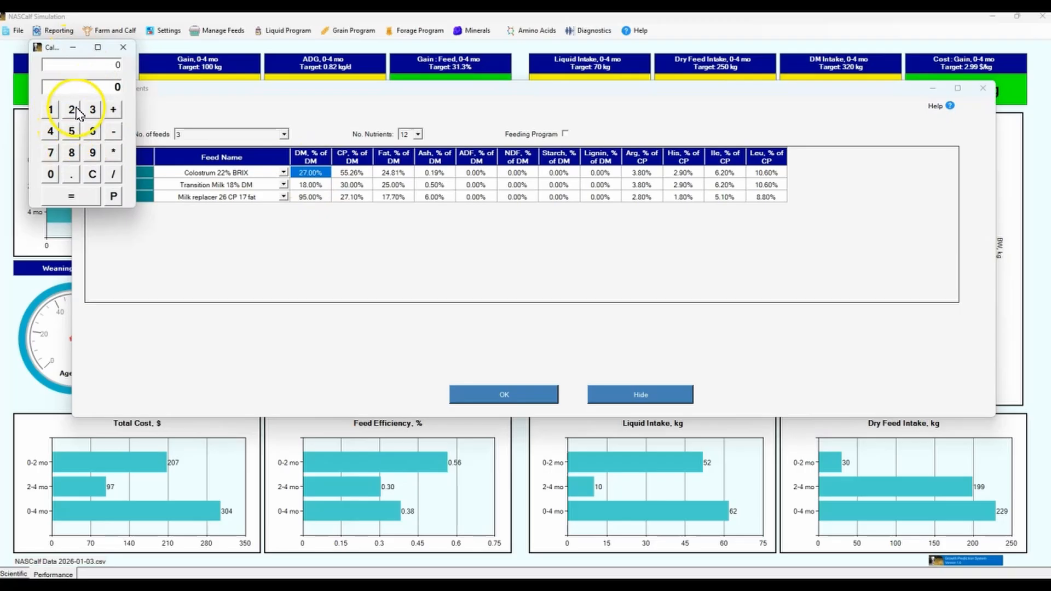
left_click(72, 130)
left_click(113, 174)
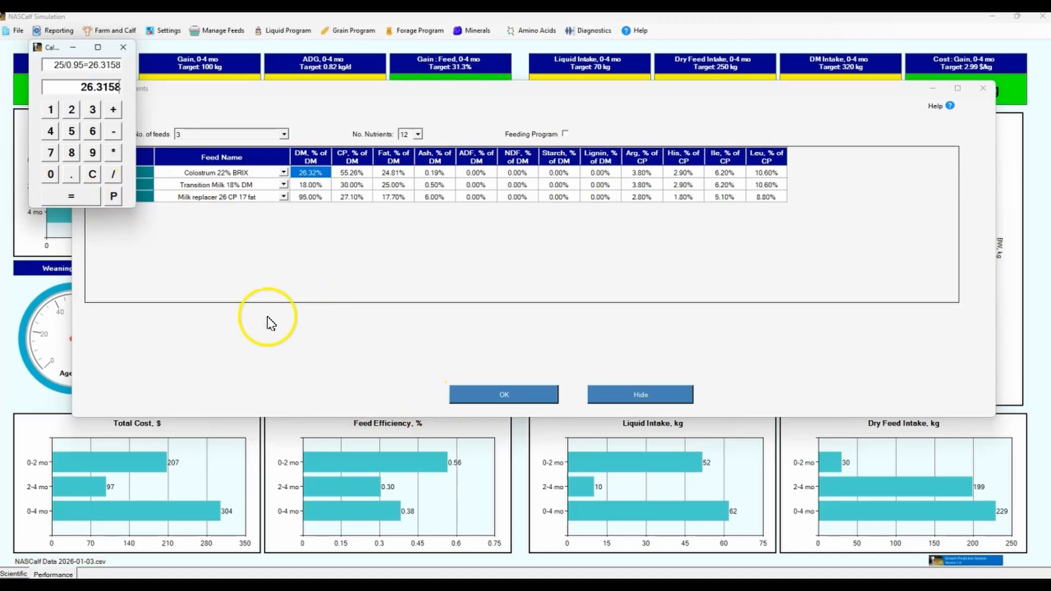
left_click(123, 47)
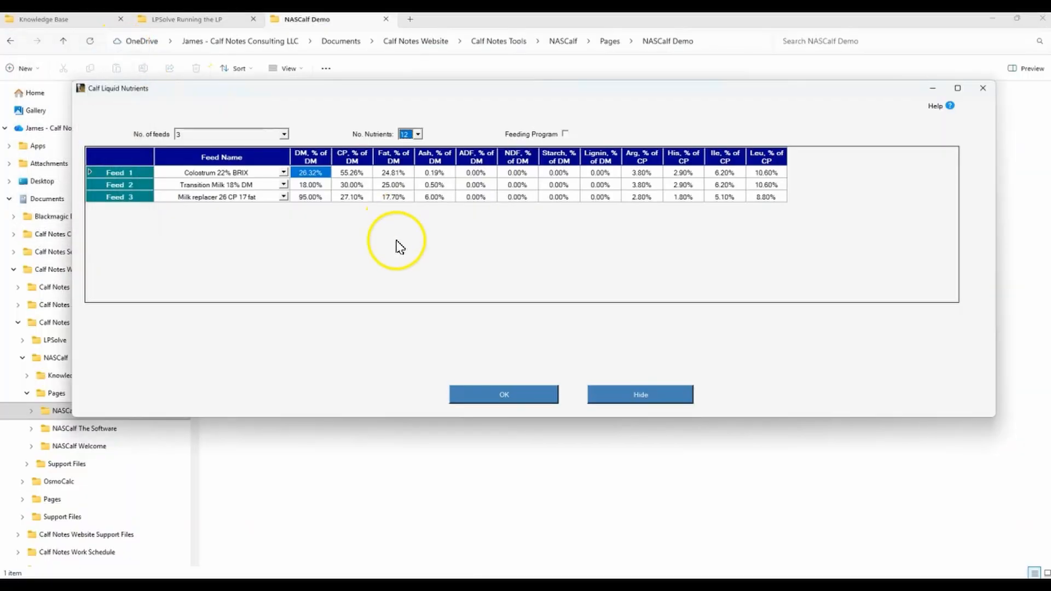
left_click(501, 397)
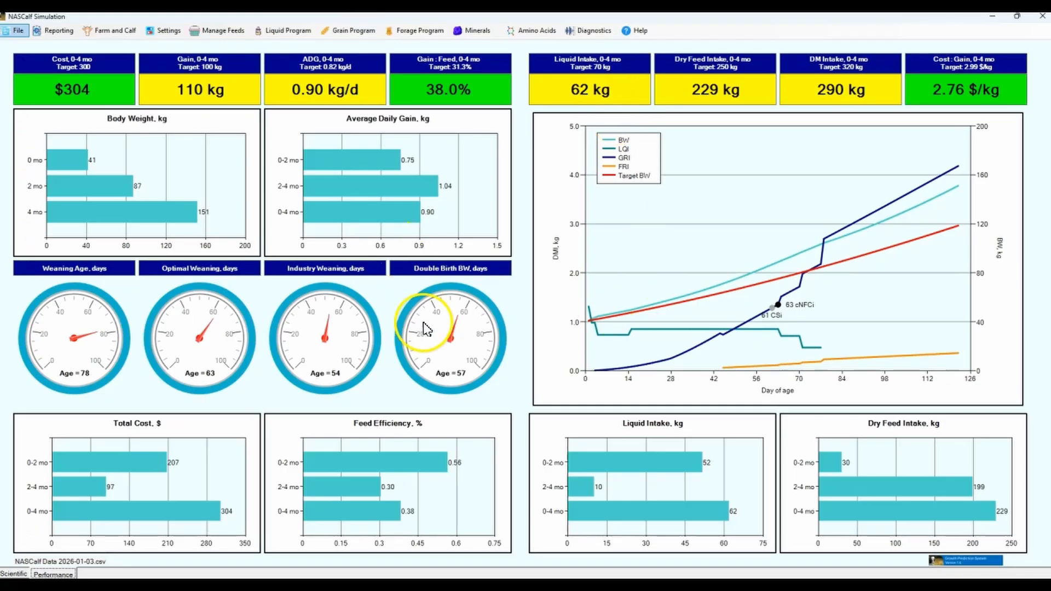
Open the grain feeding program and widen its columns so the feed names and headings are readable
left_click(351, 30)
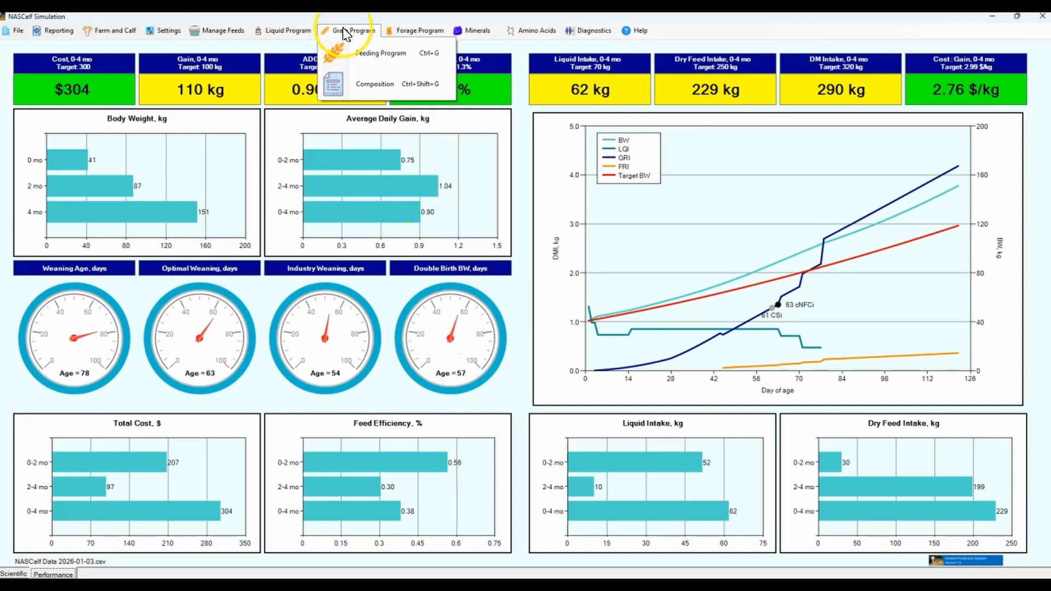
left_click(376, 55)
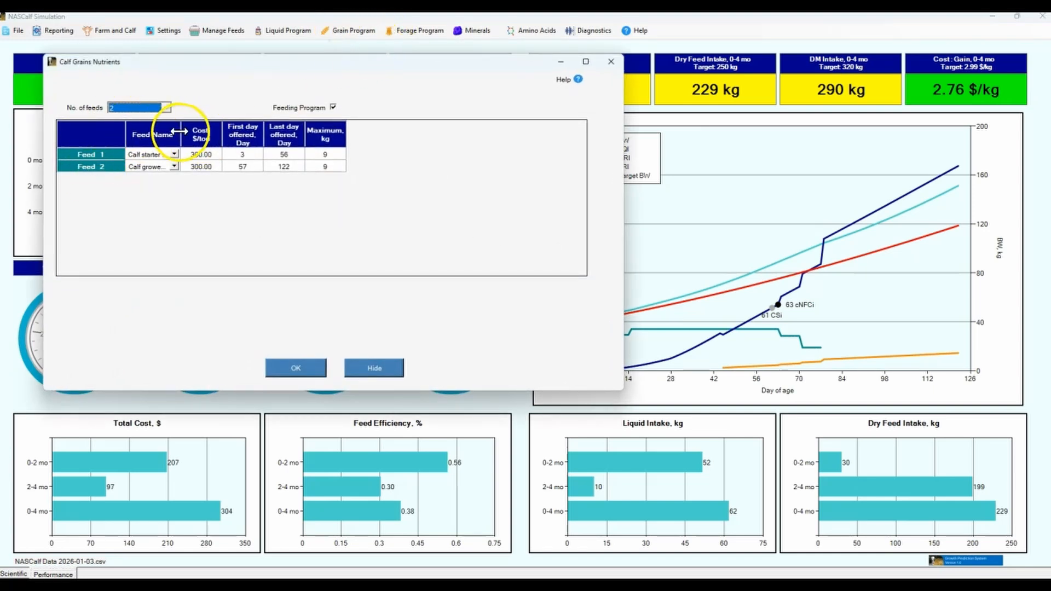
left_click_drag(180, 131, 427, 135)
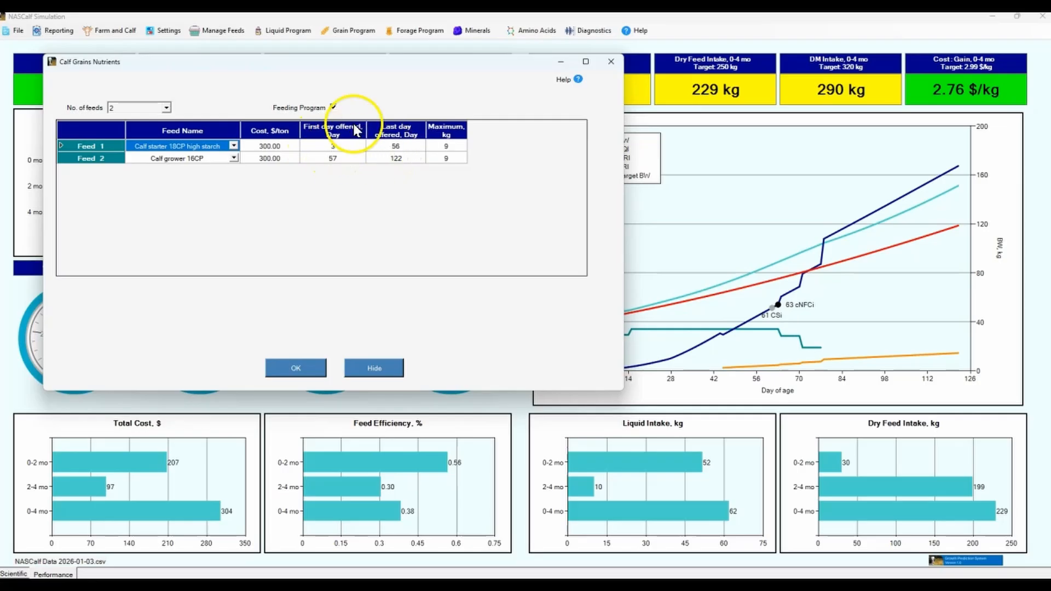
Set the cost of Calf starter 18CP high starch to 450 $/ton and Calf grower 16CP to 300 $/ton
left_click(331, 146)
left_click(396, 146)
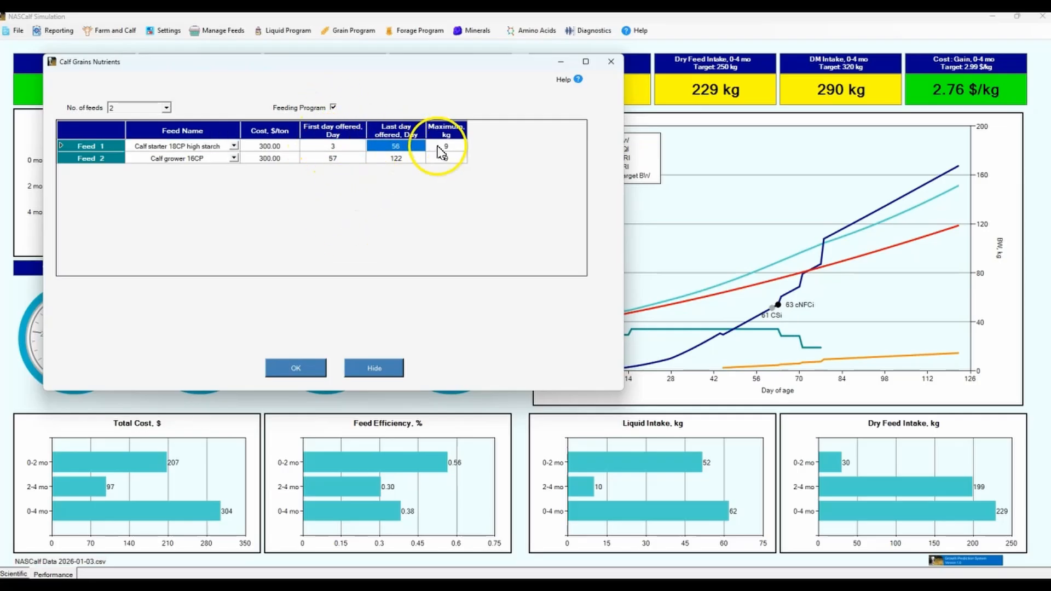
left_click(271, 147)
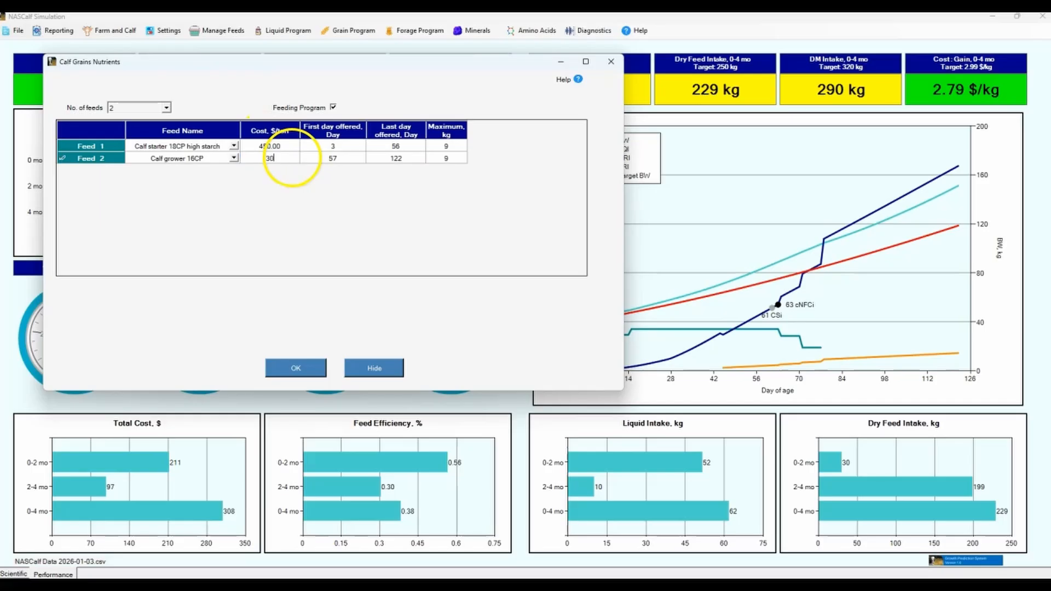
left_click(395, 159)
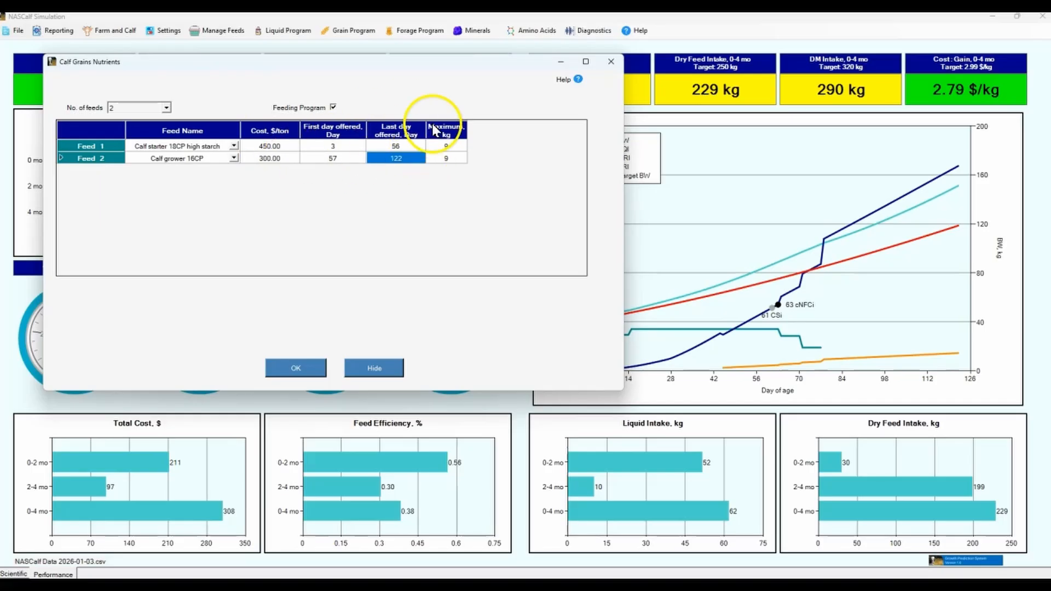
Limit the maximum amount of Calf grower 16CP to 3 kg and apply the grain feeding program
left_click(456, 147)
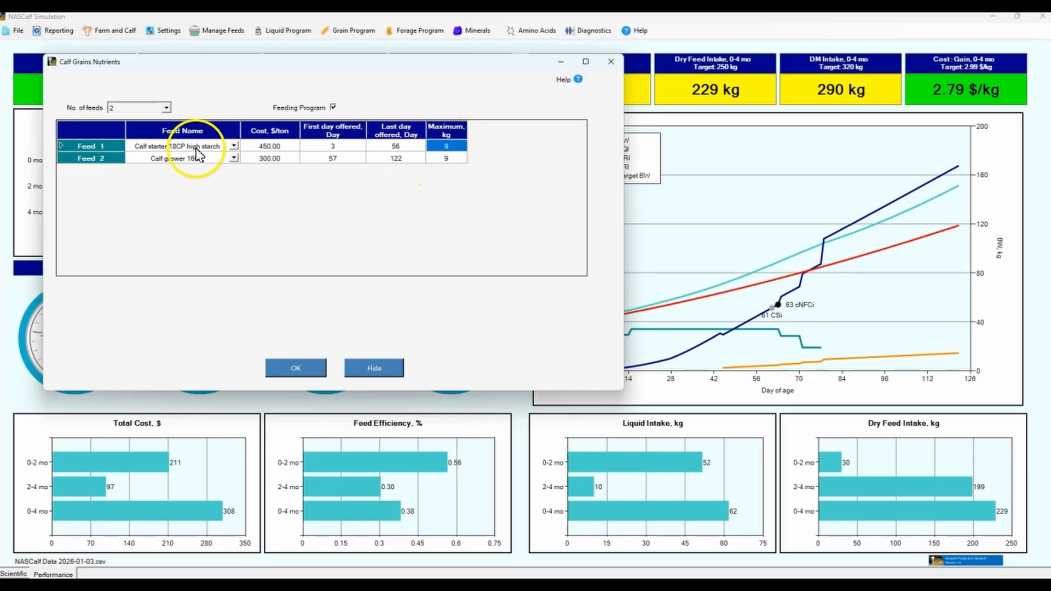
left_click(445, 159)
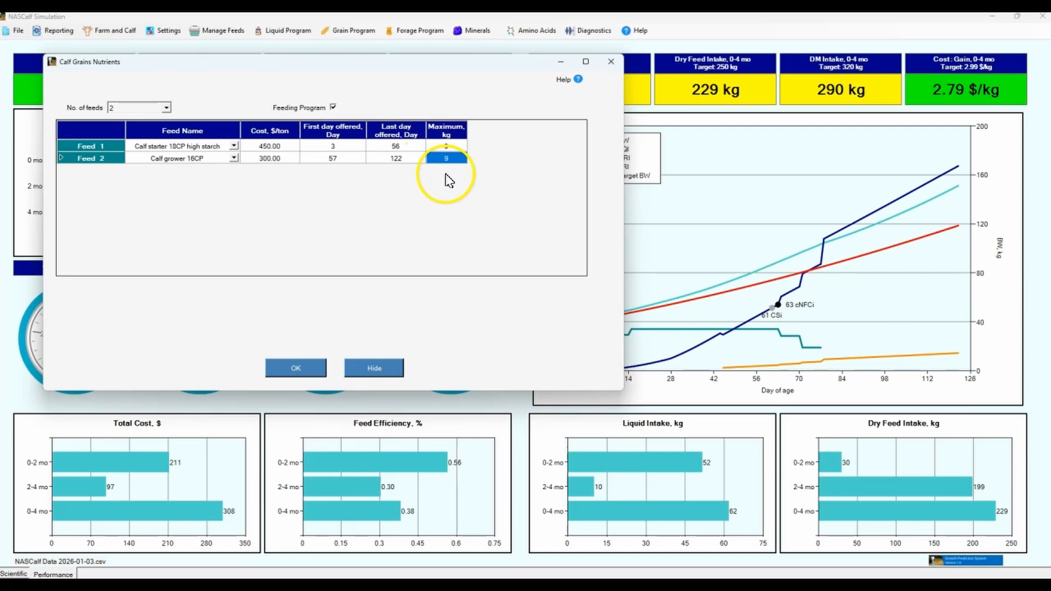
key("Return")
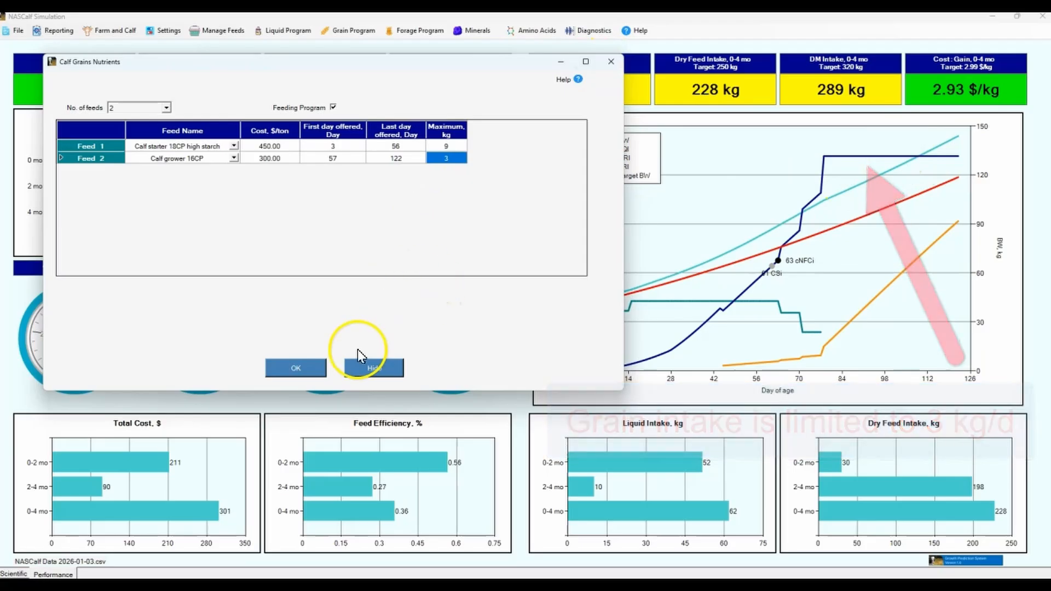
left_click(285, 368)
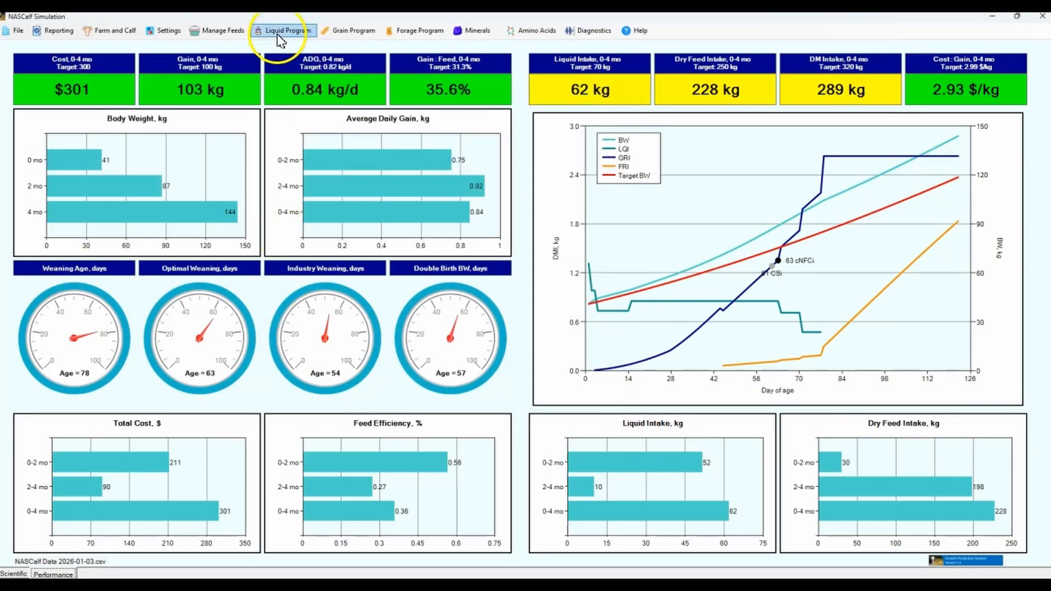
Open the grain composition table, review the nutrients of both grains, and close it
left_click(350, 30)
left_click(353, 89)
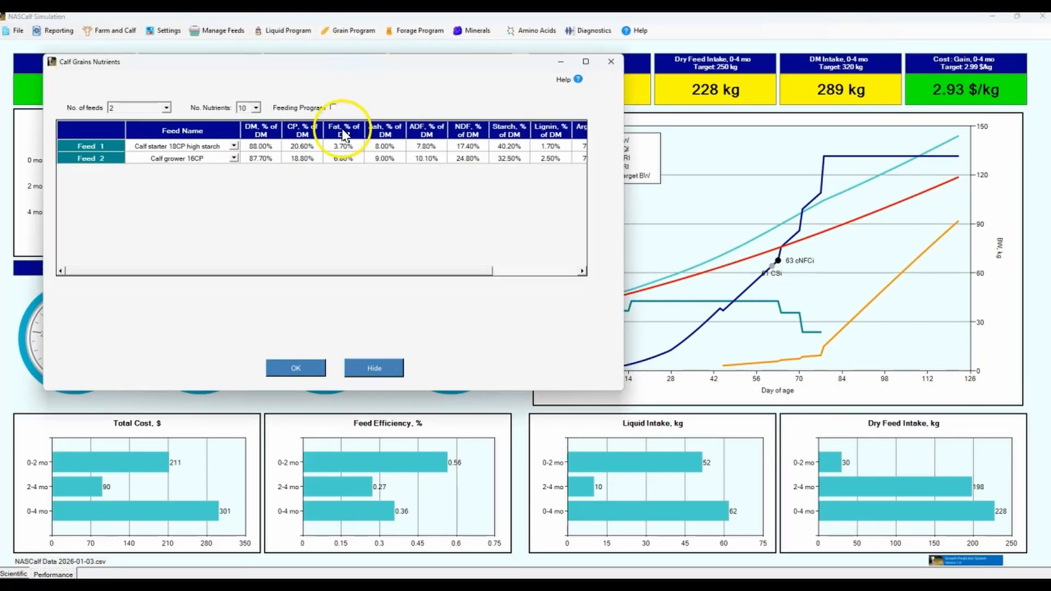
left_click_drag(624, 168, 874, 166)
left_click(408, 368)
Open the forage feeding program and check the available number-of-feeds options, keeping one feed
left_click(408, 31)
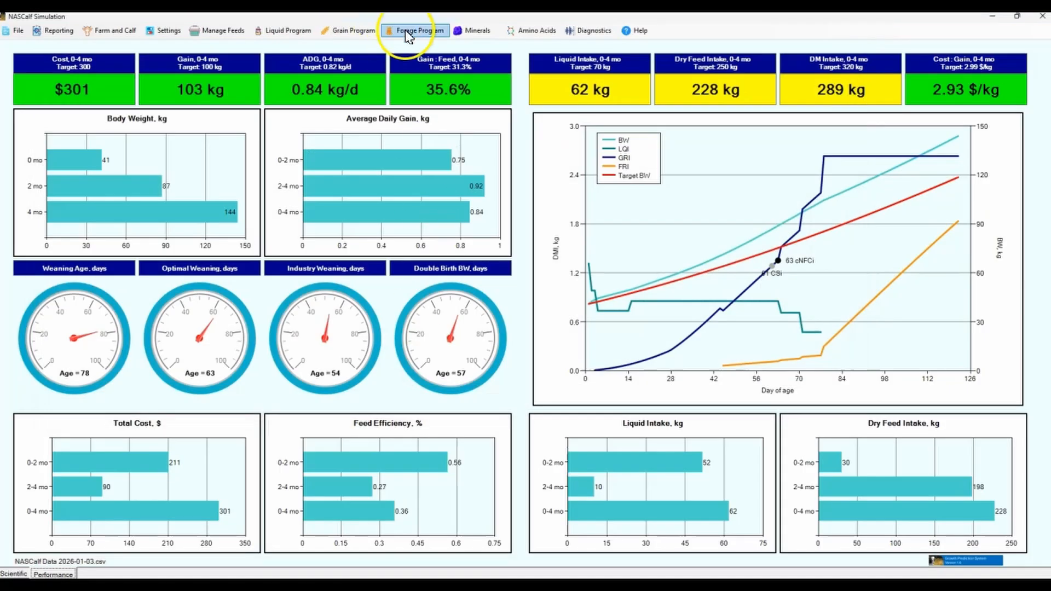
left_click(438, 62)
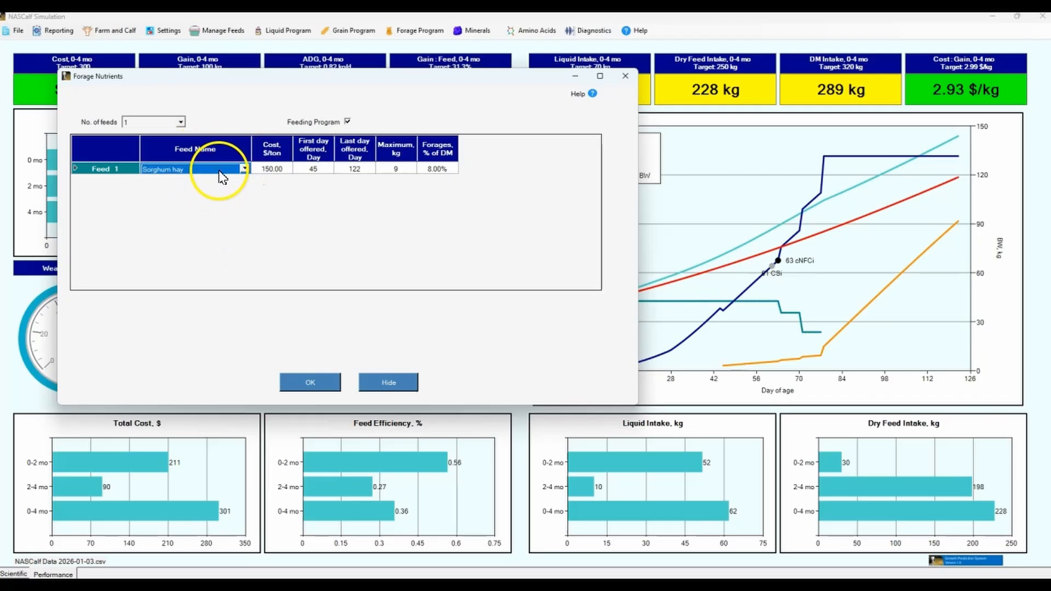
left_click(279, 170)
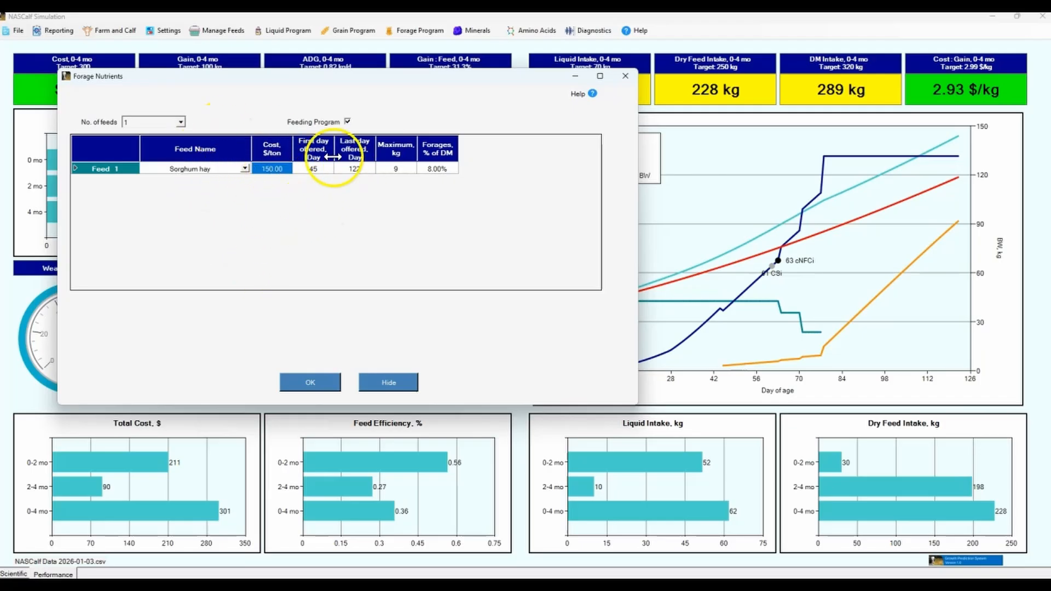
left_click(182, 122)
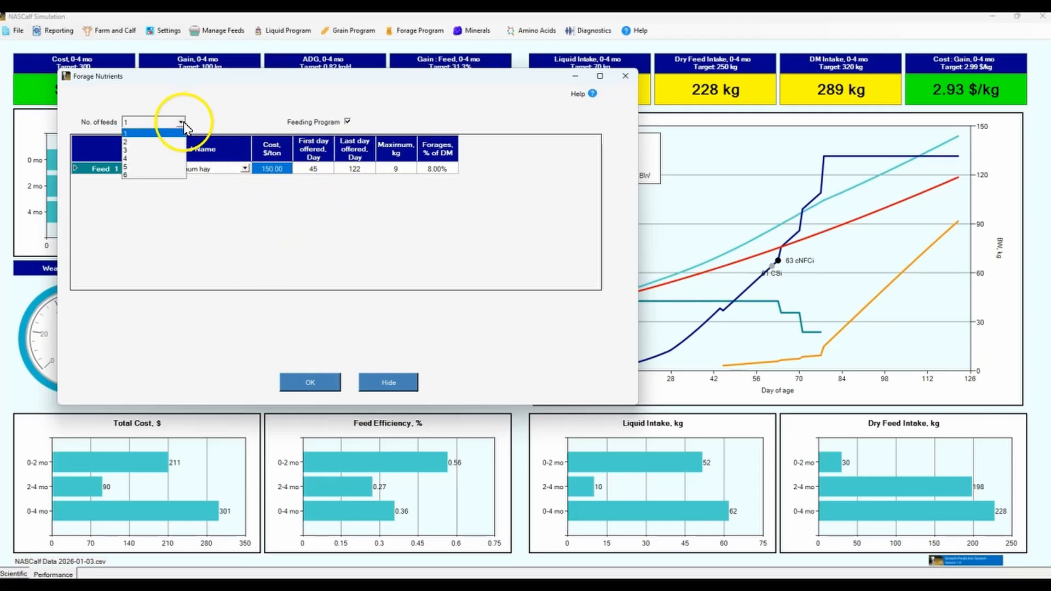
left_click(305, 171)
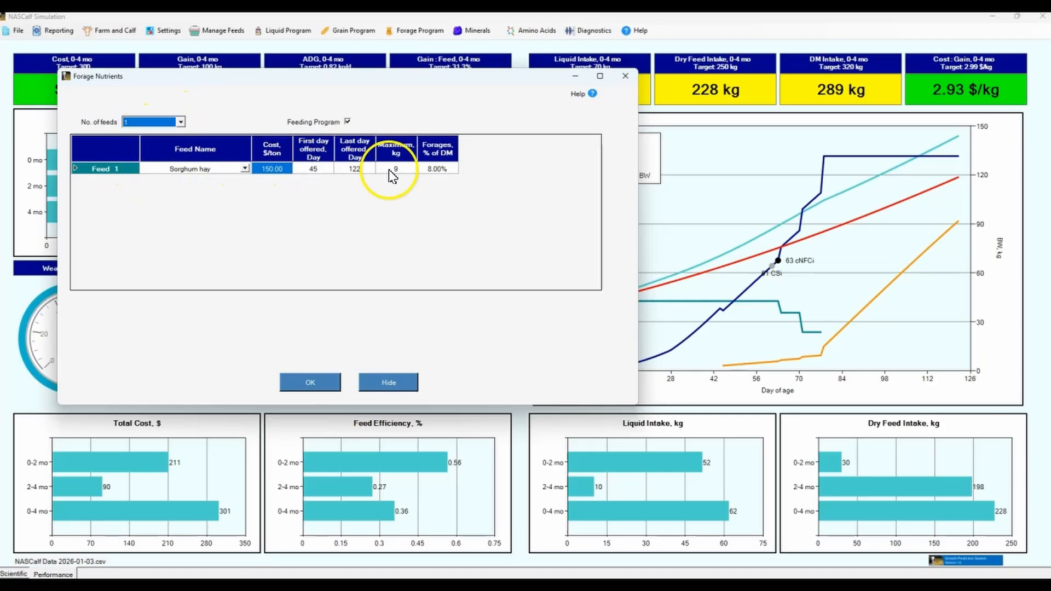
Set the cost of Sorghum hay to 175 $/ton in the forage feeding program
left_click(281, 170)
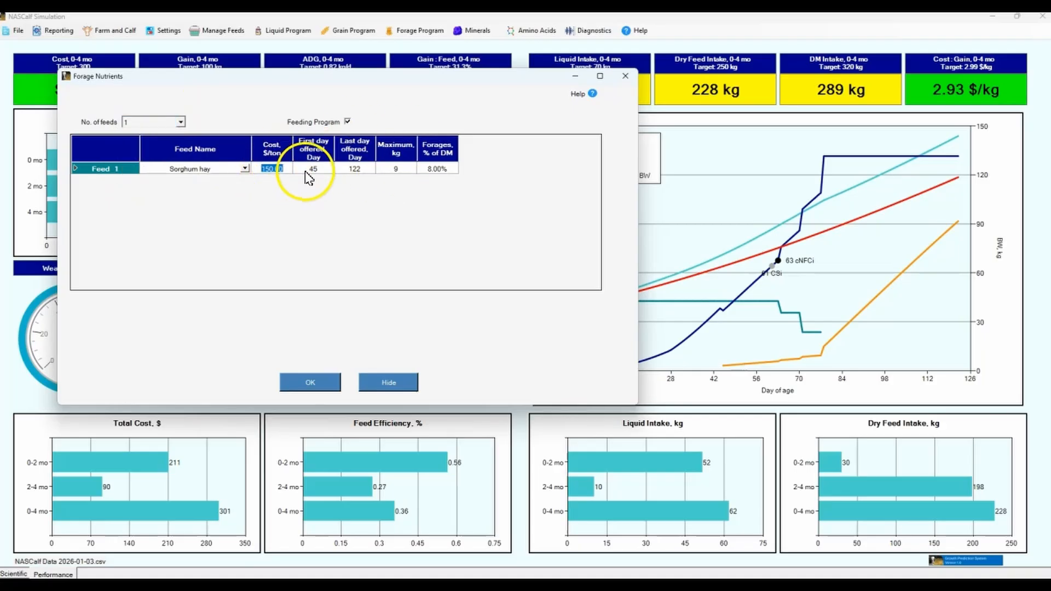
left_click(308, 173)
left_click(257, 167)
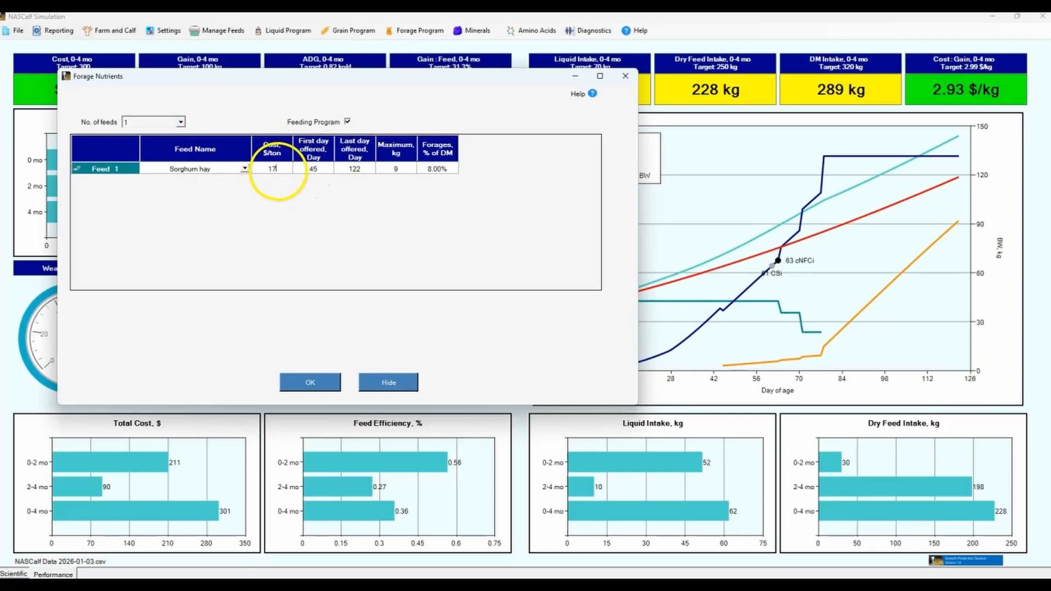
Check the Sorghum hay offering days and maximum amount, and set its cost to 150 $/ton
left_click(312, 170)
left_click(354, 170)
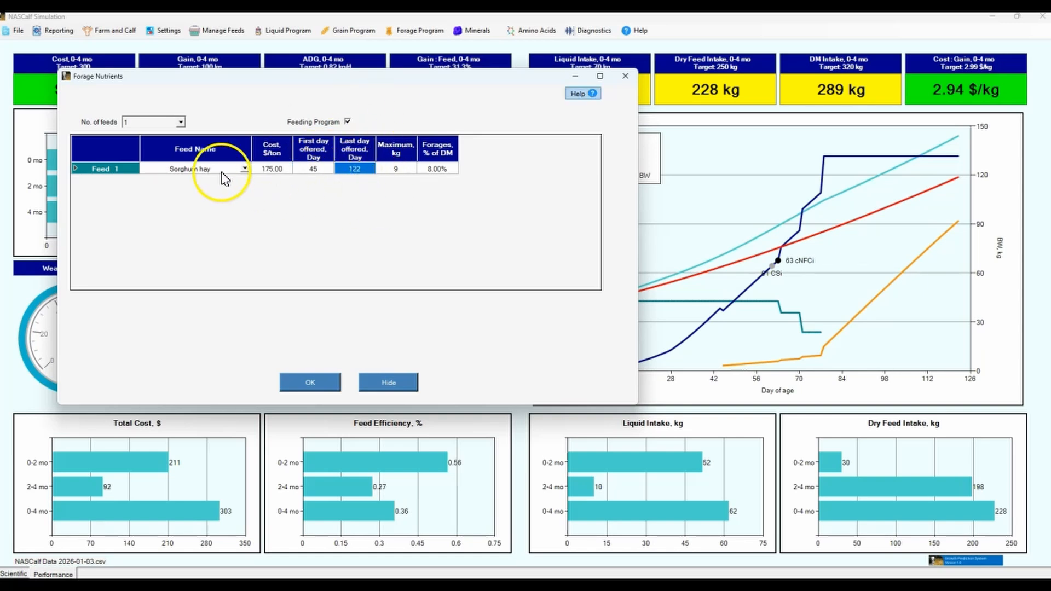
left_click(397, 169)
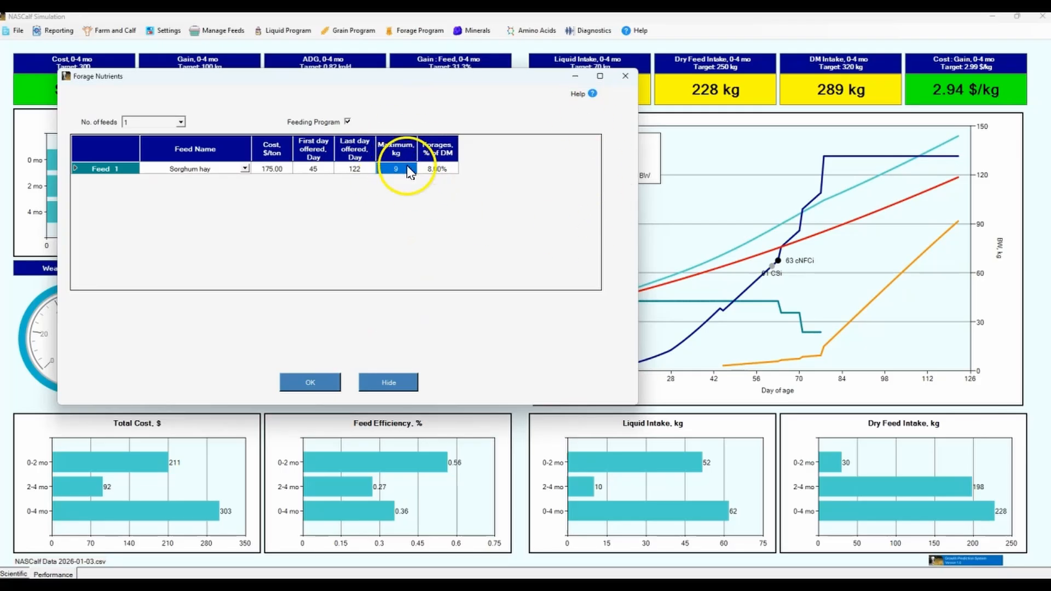
left_click(269, 171)
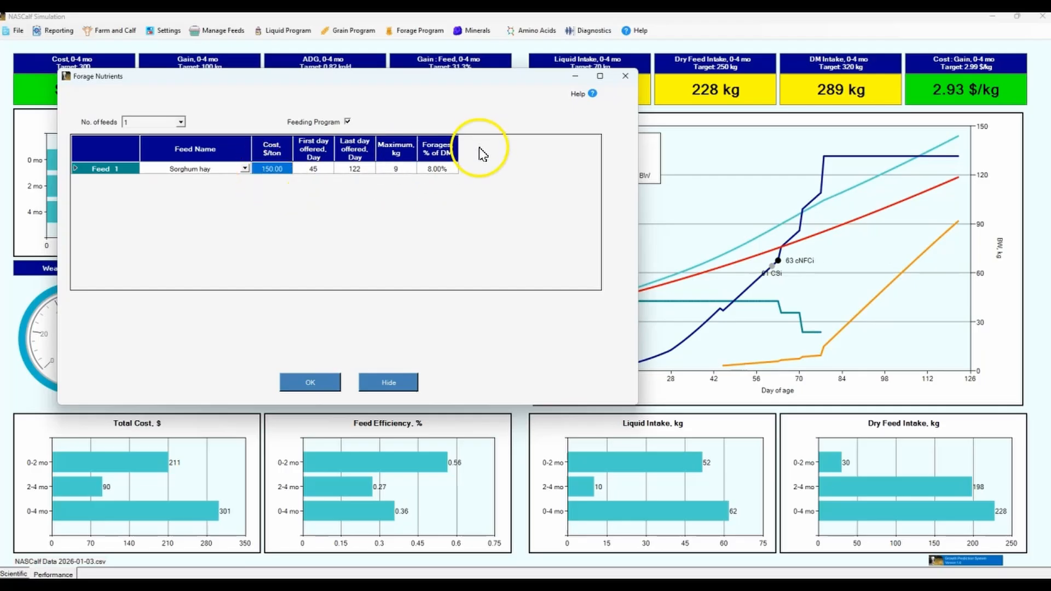
Examine the maximum kilograms and the forage percentage of dry matter entered for Sorghum hay
left_click(445, 168)
left_click(404, 174)
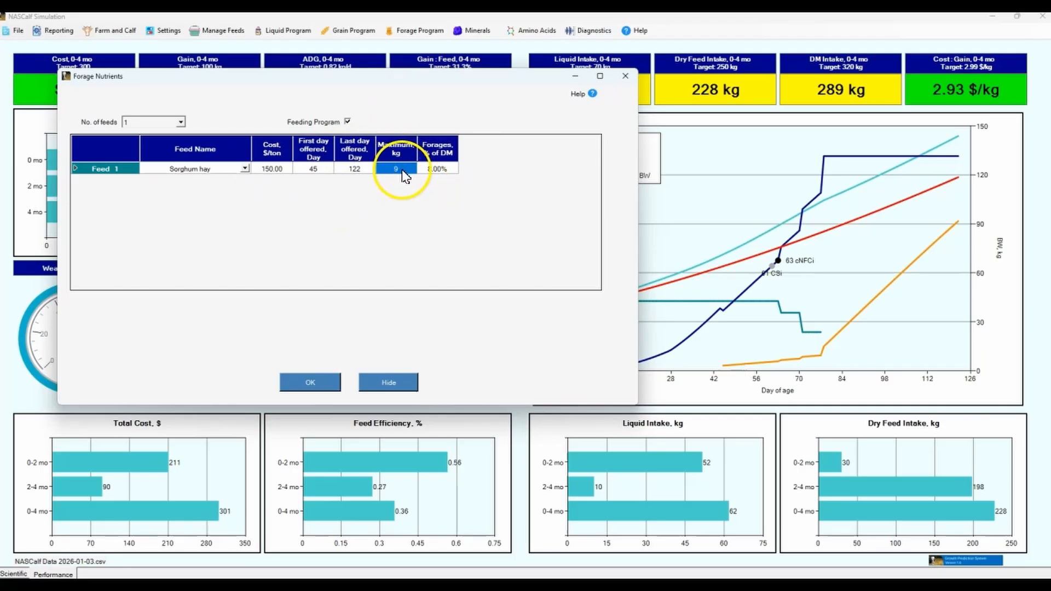
left_click(436, 167)
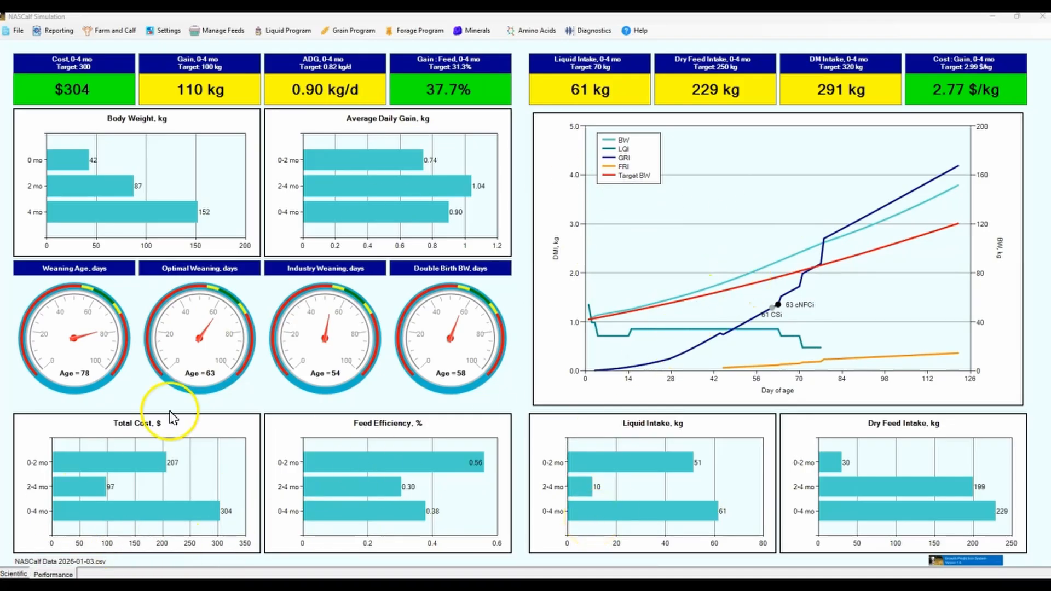
Open the macrominerals report, review mineral intakes against requirements, and close it
left_click(591, 34)
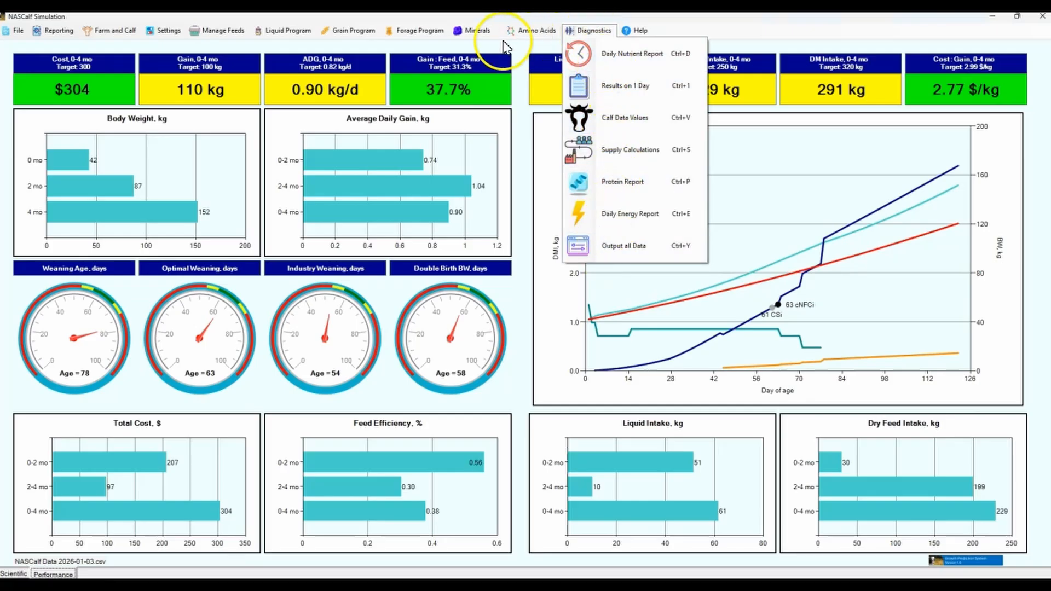
left_click(475, 30)
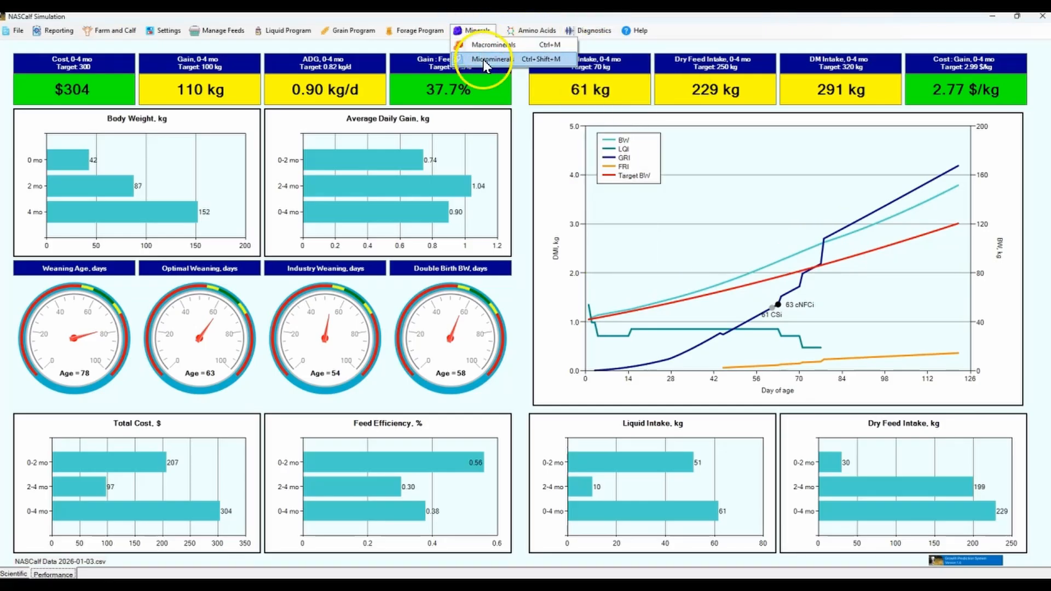
left_click(489, 46)
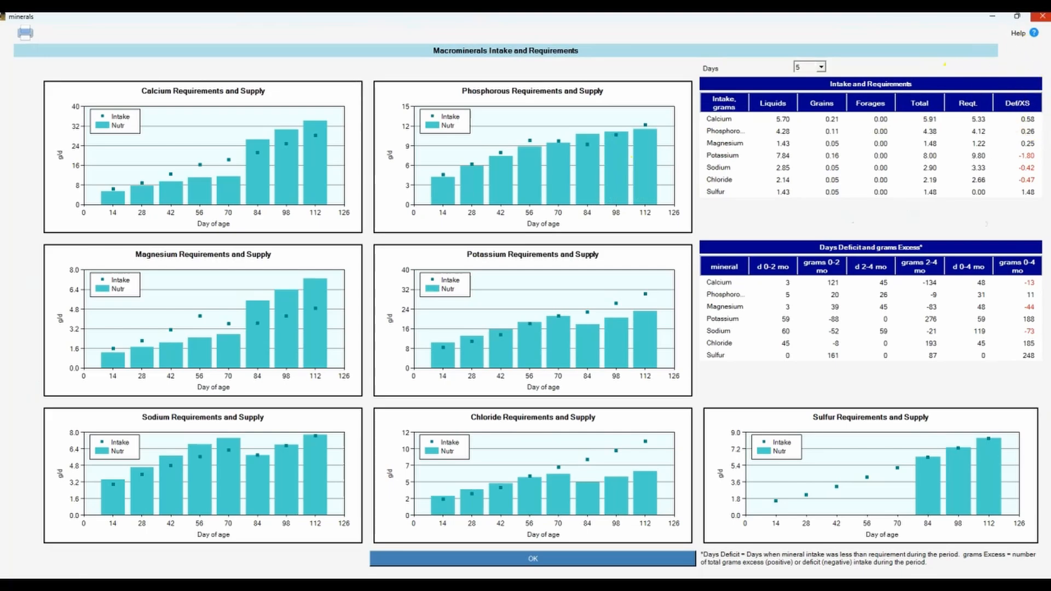
left_click(1043, 18)
left_click(531, 29)
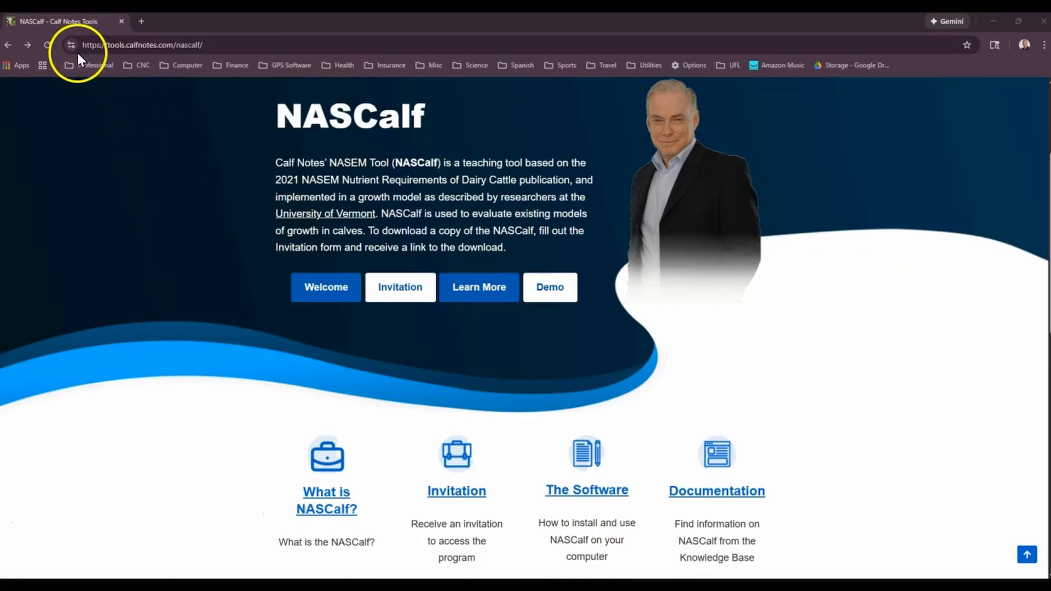
Switch to the NASCalf web page in the browser and open the documentation to view its NASCalf section
left_click(706, 492)
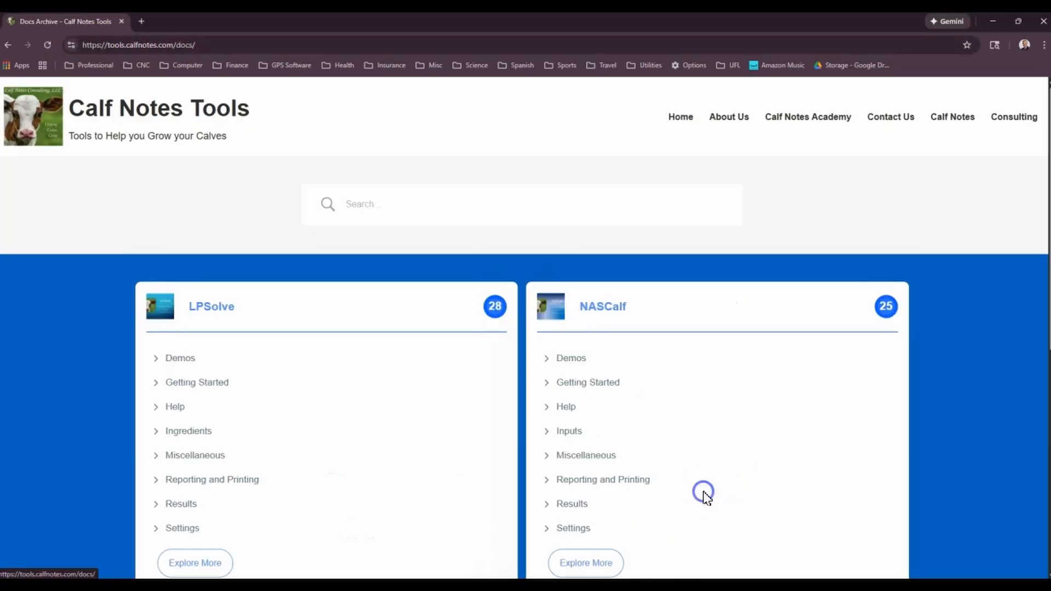
scroll(690, 359, "down", 3)
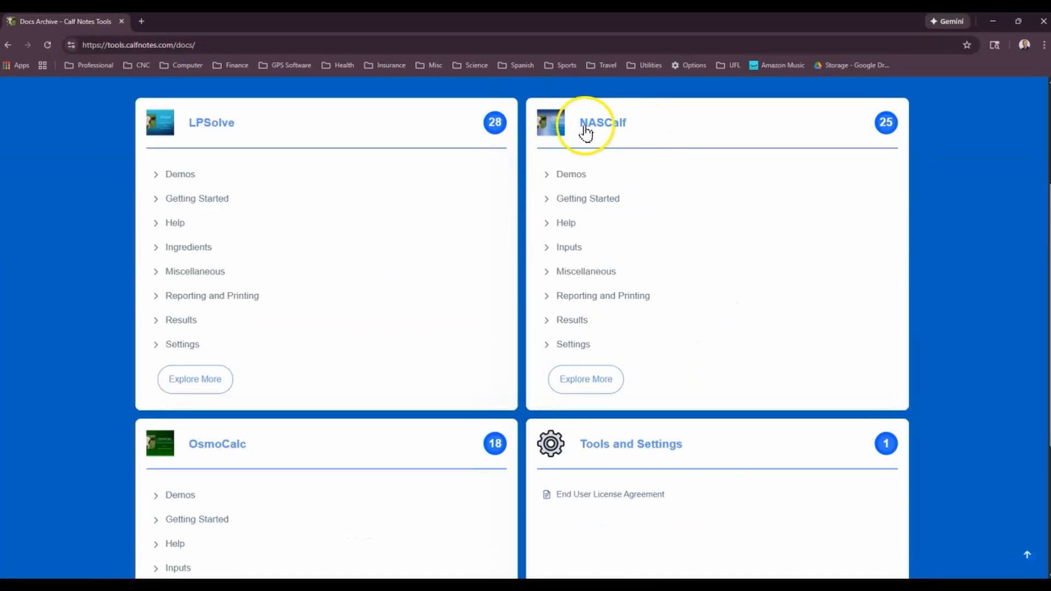